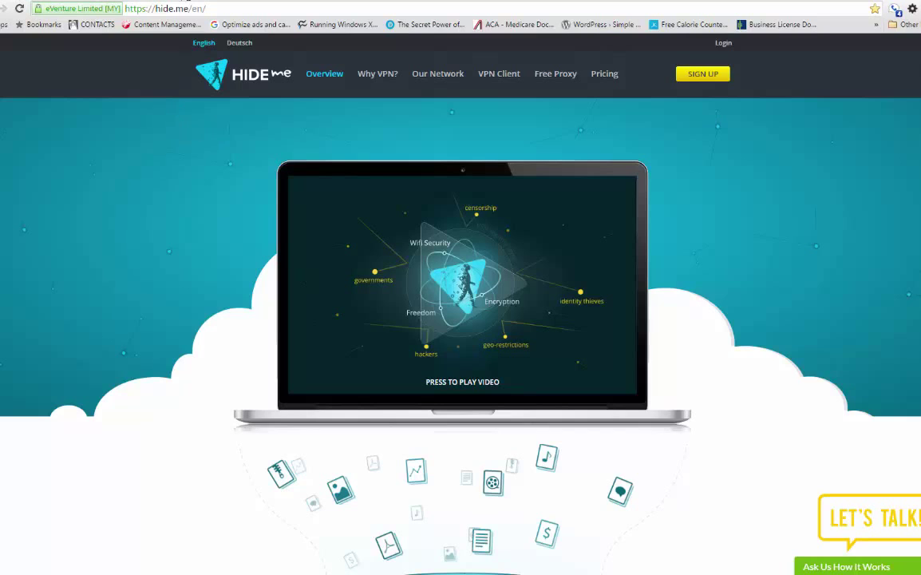
# - Switch browser tabs to load the vpnbook.com site
pyautogui.hotkey('ctrl', 'Tab')
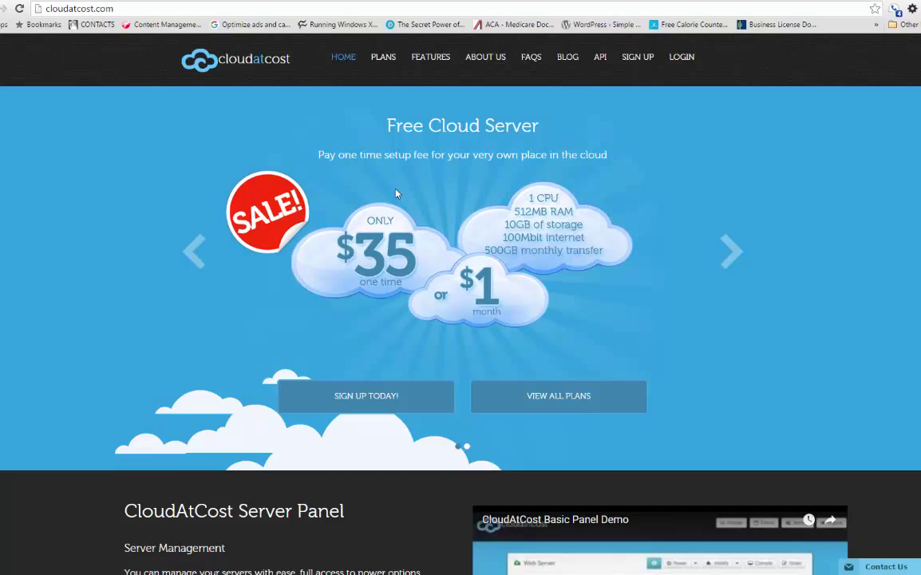
# - Highlight the Free Cloud Server heading, then go to the CloudAtCost pricing plans page
pyautogui.moveTo(385, 125); pyautogui.dragTo(530, 134)
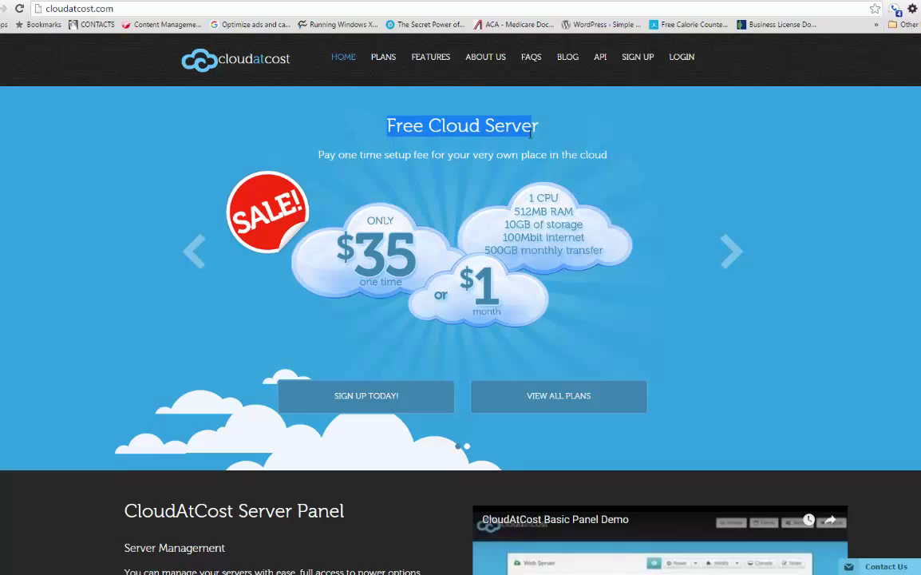
pyautogui.click(383, 57)
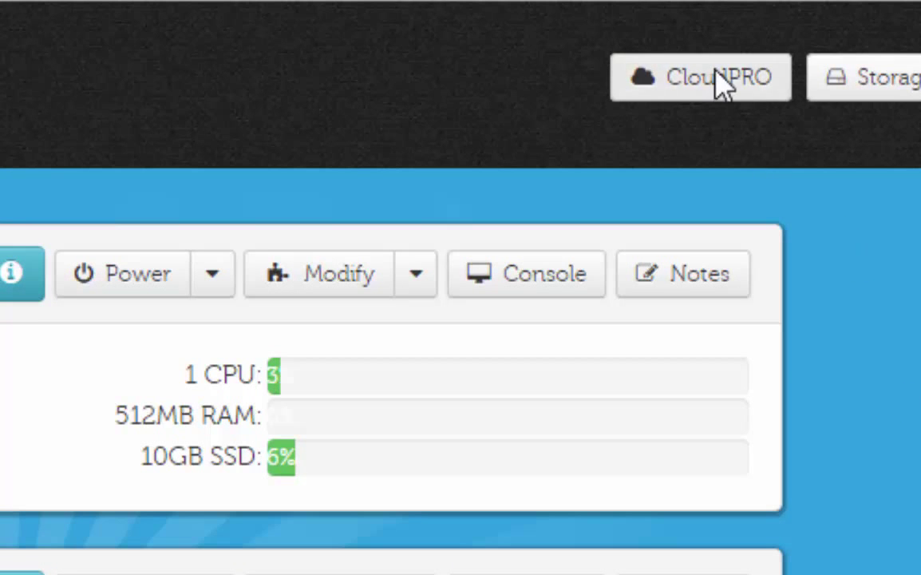
# - Start a new CloudPRO server and keep the vCPU count at 1
pyautogui.click(719, 78)
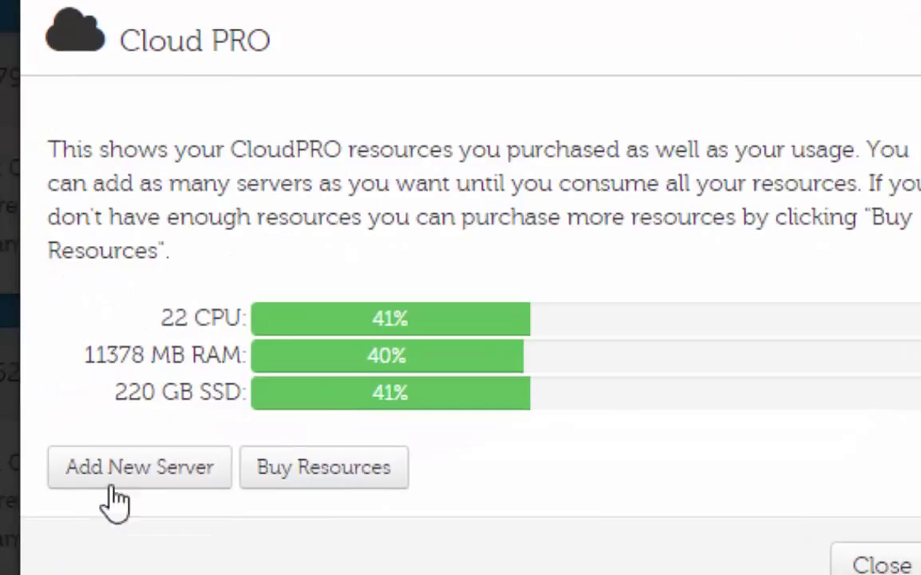
pyautogui.click(112, 488)
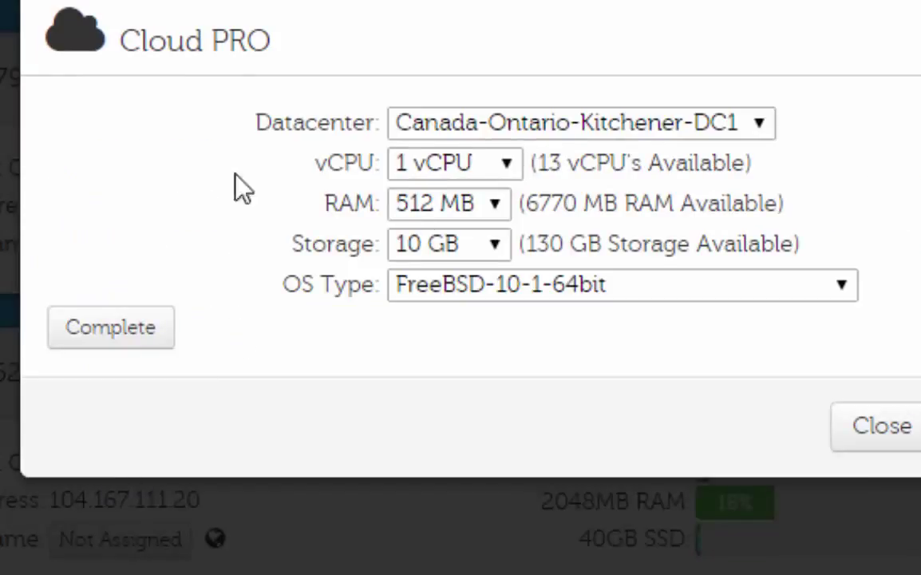
pyautogui.click(499, 164)
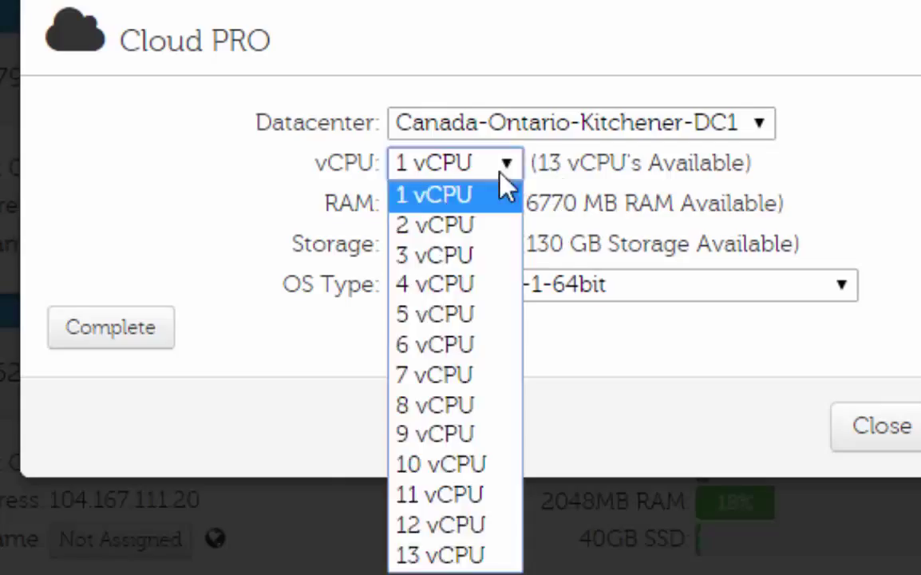
pyautogui.click(722, 190)
pyautogui.moveTo(547, 168); pyautogui.dragTo(722, 191)
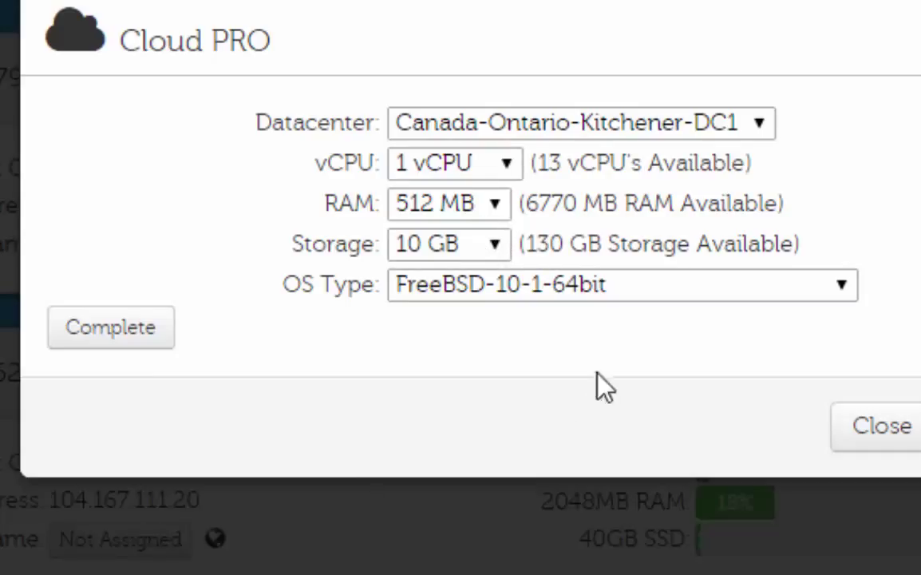
# - Choose CentOS 6.5 64bit as the operating system and complete the server build
pyautogui.click(481, 298)
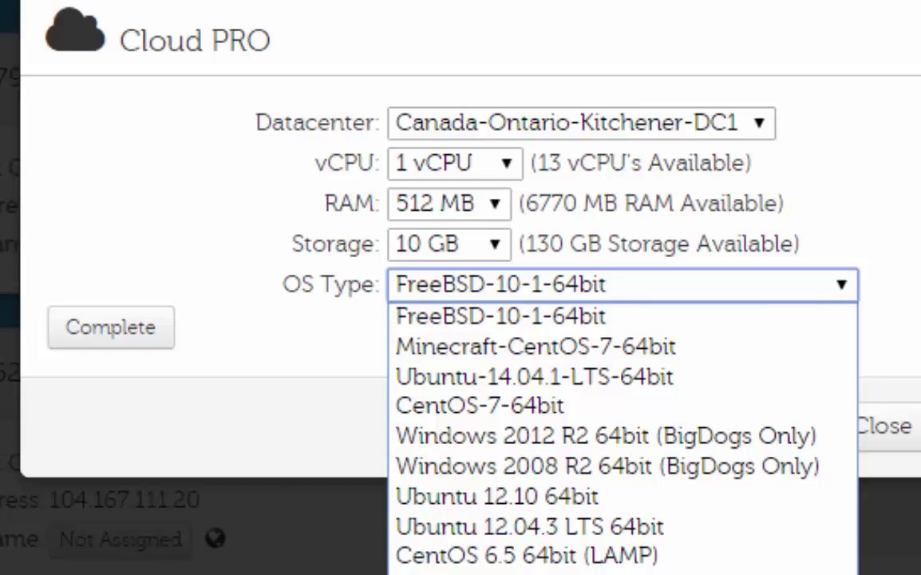
pyautogui.click(479, 573)
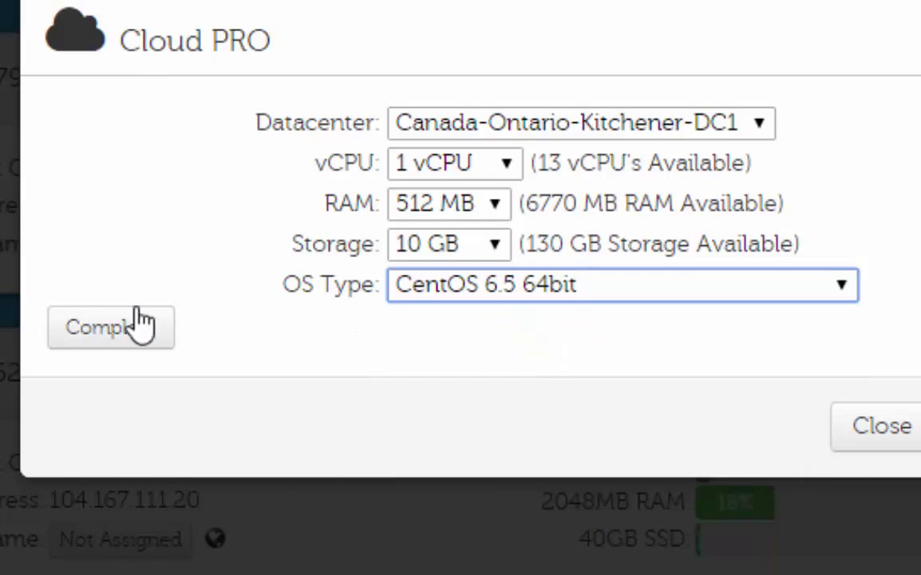
pyautogui.click(871, 435)
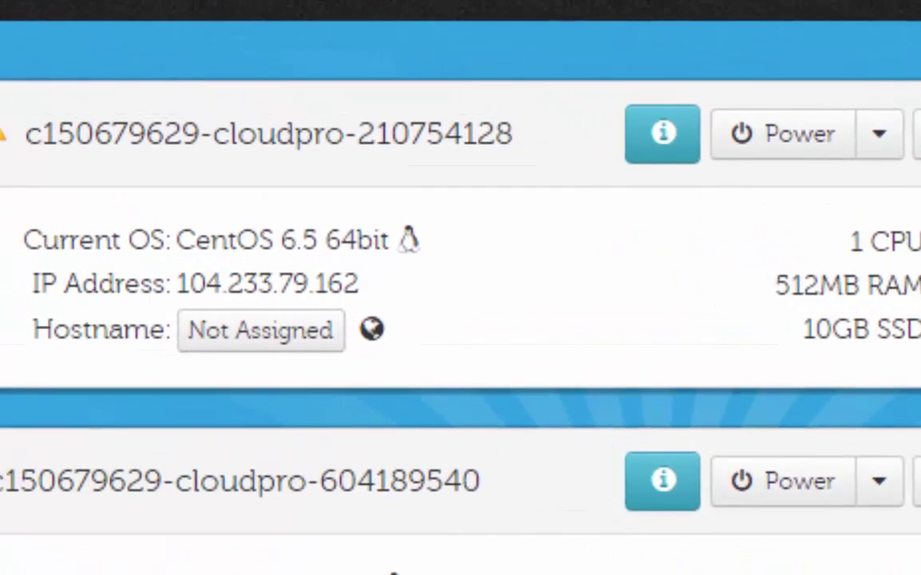
pyautogui.moveTo(0, 79); pyautogui.dragTo(0, 78)
# - Show the new server's Advanced Server Information and check its installation date
pyautogui.click(96, 178)
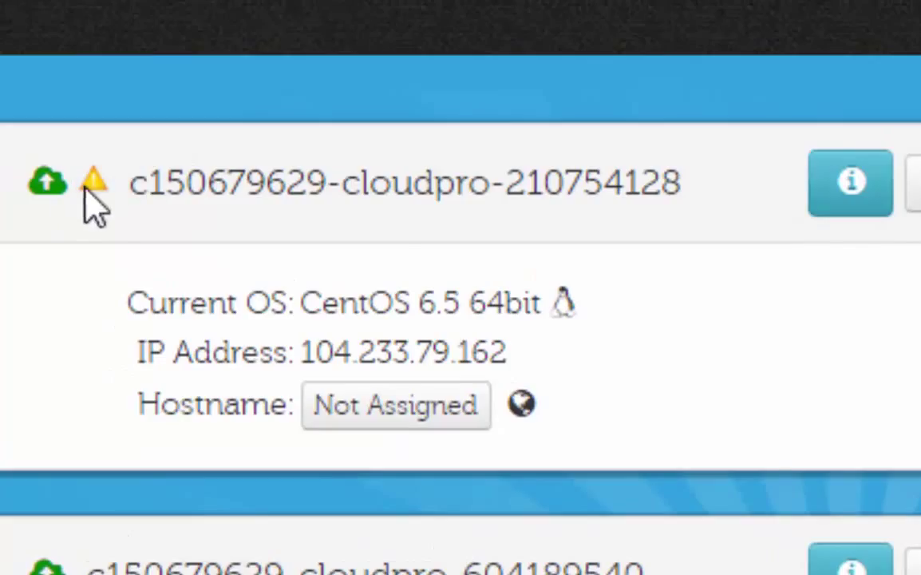
pyautogui.click(874, 214)
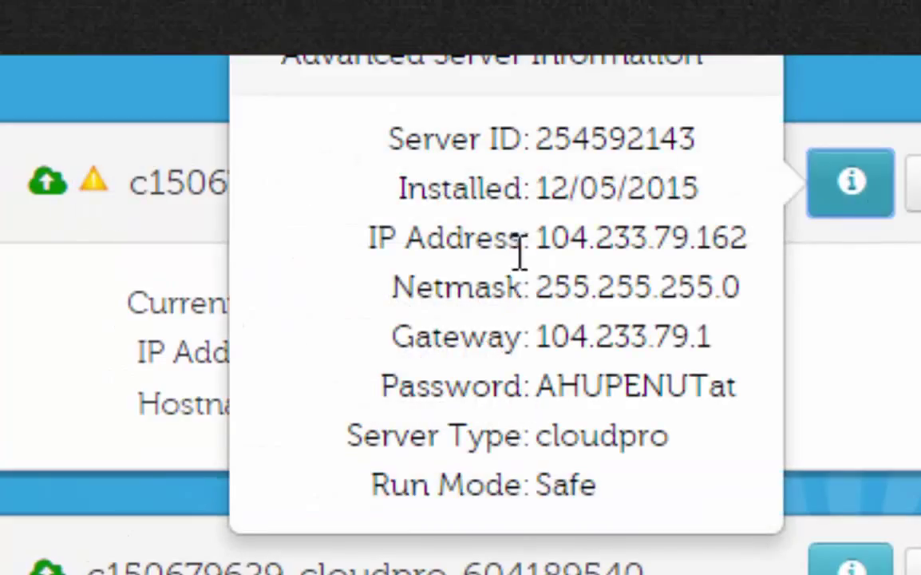
pyautogui.moveTo(533, 179); pyautogui.dragTo(701, 200)
pyautogui.click(551, 278)
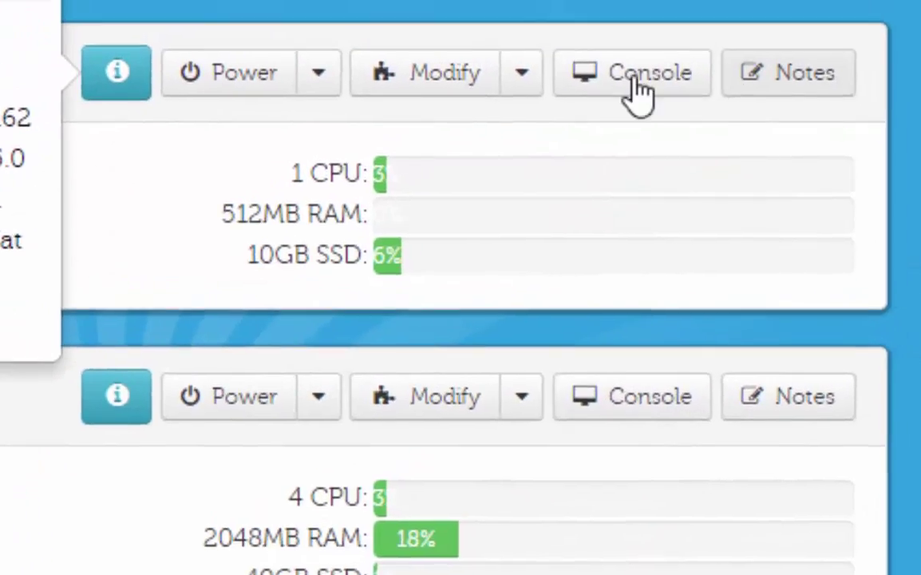
# - Dismiss the web console prompt and connect PuTTY over SSH to 104.233.79.162
pyautogui.click(641, 93)
pyautogui.click(632, 313)
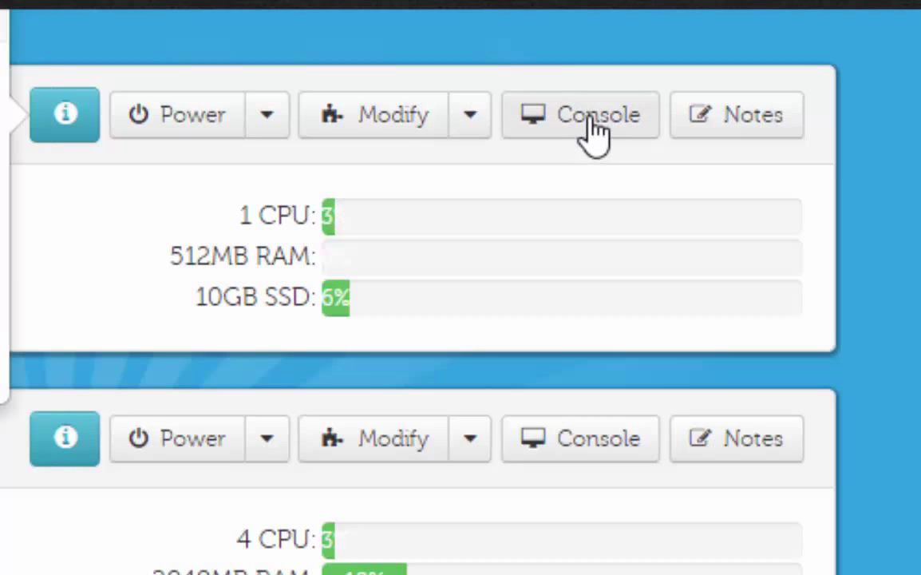
pyautogui.click(598, 133)
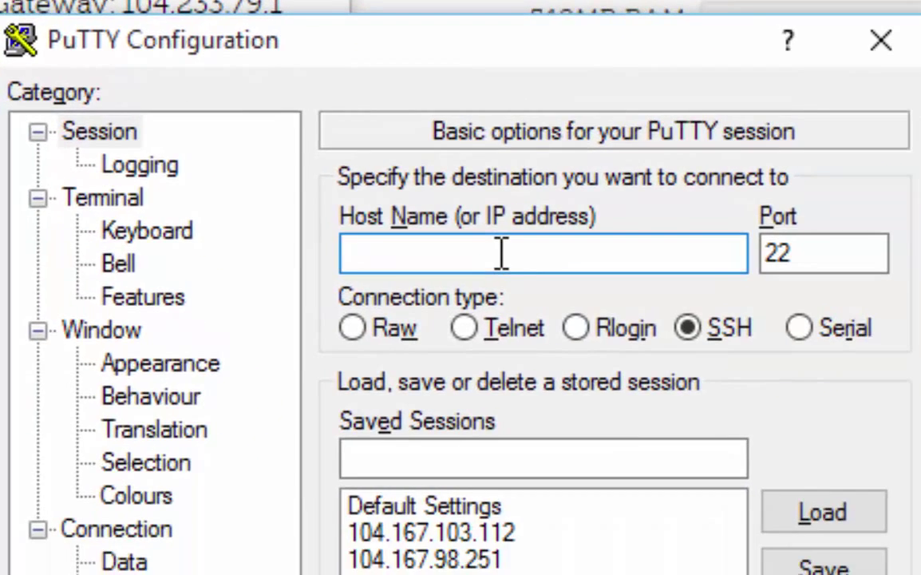
pyautogui.write('104')
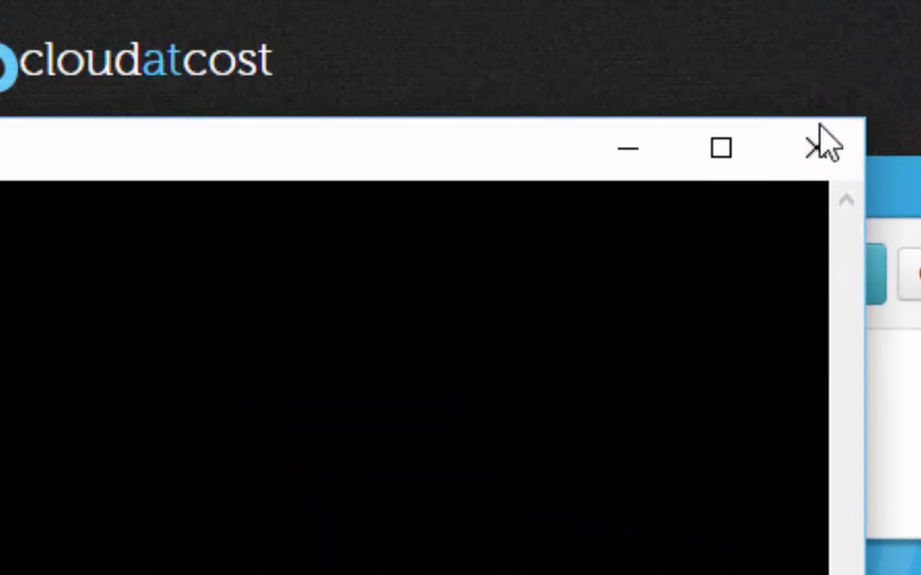
pyautogui.click(744, 79)
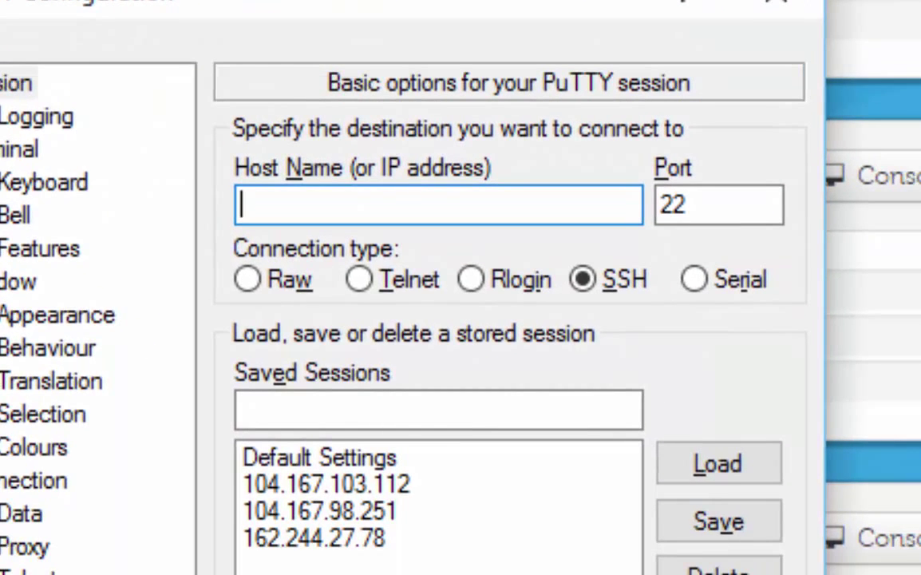
pyautogui.write('104.2')
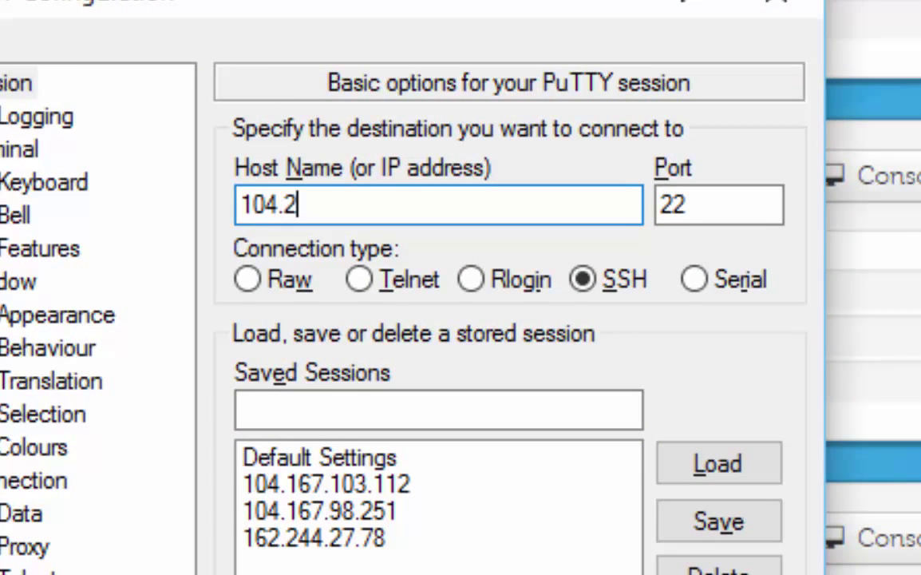
pyautogui.write('33.79.162')
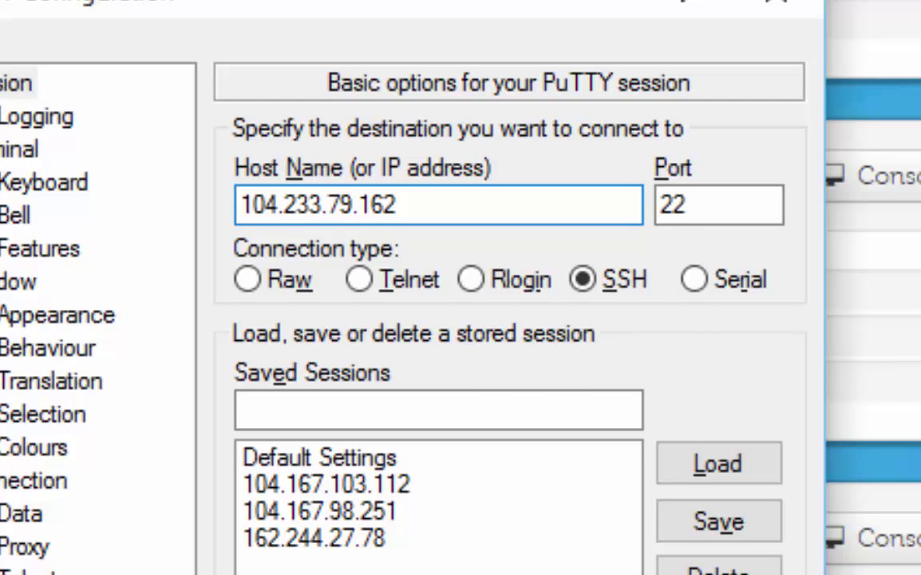
pyautogui.press('Return')
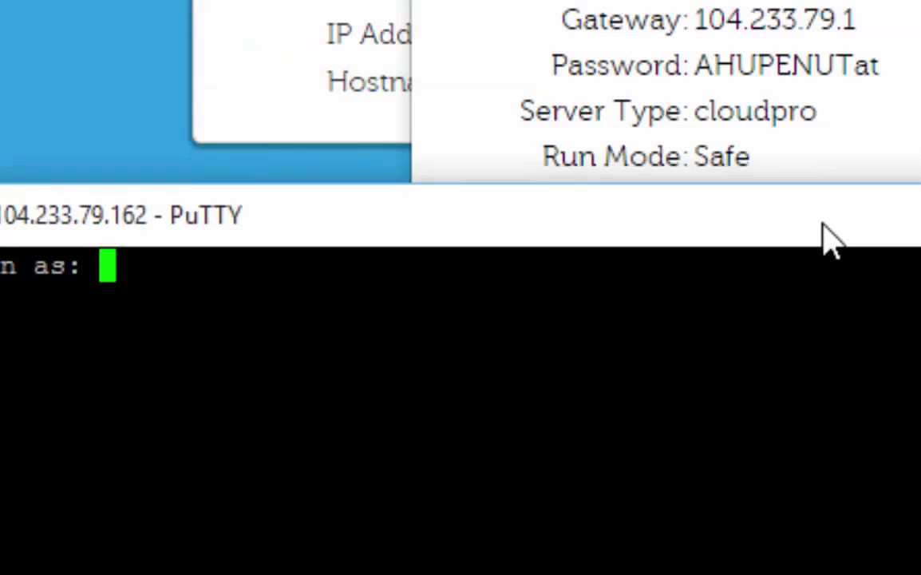
# - Log in as root and submit the server's root password
pyautogui.moveTo(826, 231); pyautogui.dragTo(920, 198)
pyautogui.write('root')
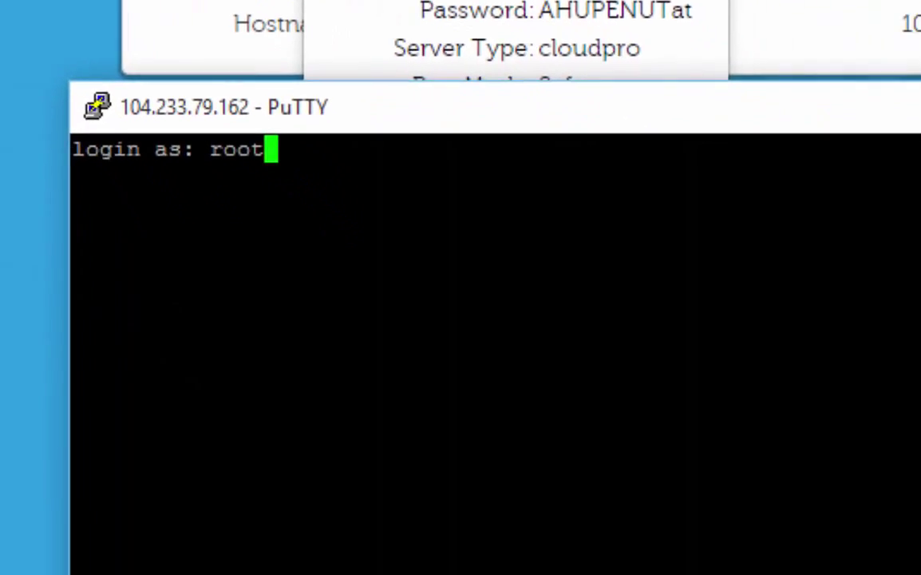
pyautogui.press('Return')
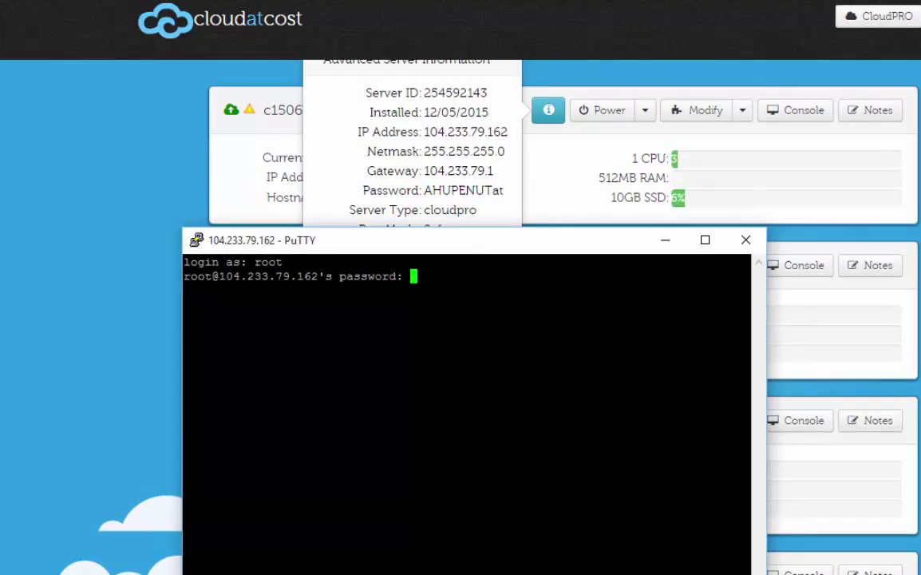
pyautogui.press('Return')
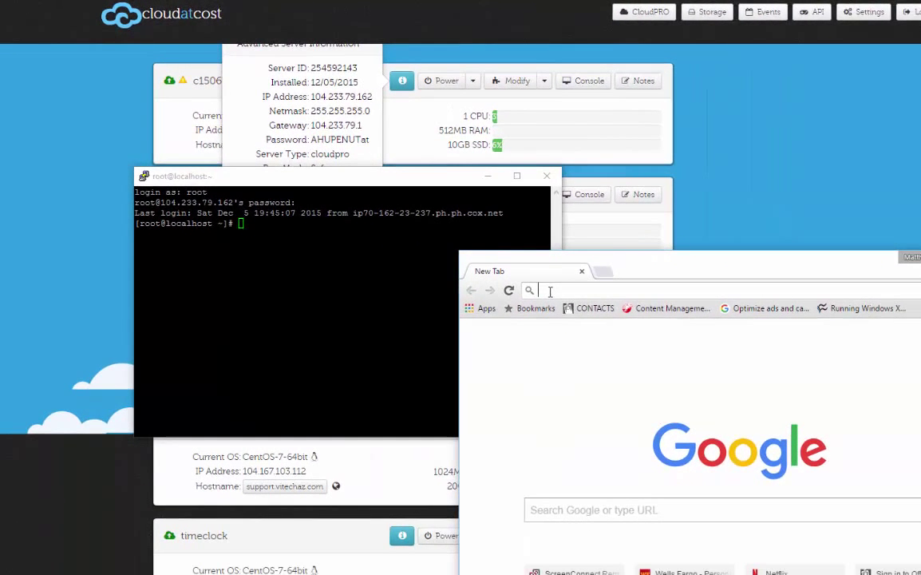
# - Load swupdate.openvpn.org/as in Chrome and resize the browser window to show the listing
pyautogui.click(550, 290)
pyautogui.write('swupdate.openvpn.org')
pyautogui.press('Down')
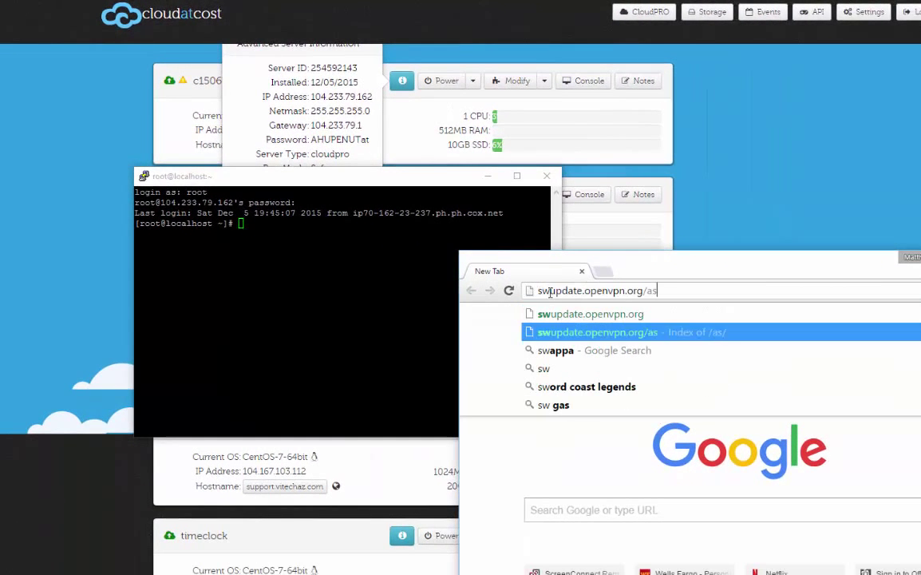
pyautogui.press('Return')
pyautogui.moveTo(608, 279); pyautogui.dragTo(341, 78)
pyautogui.click(690, 78)
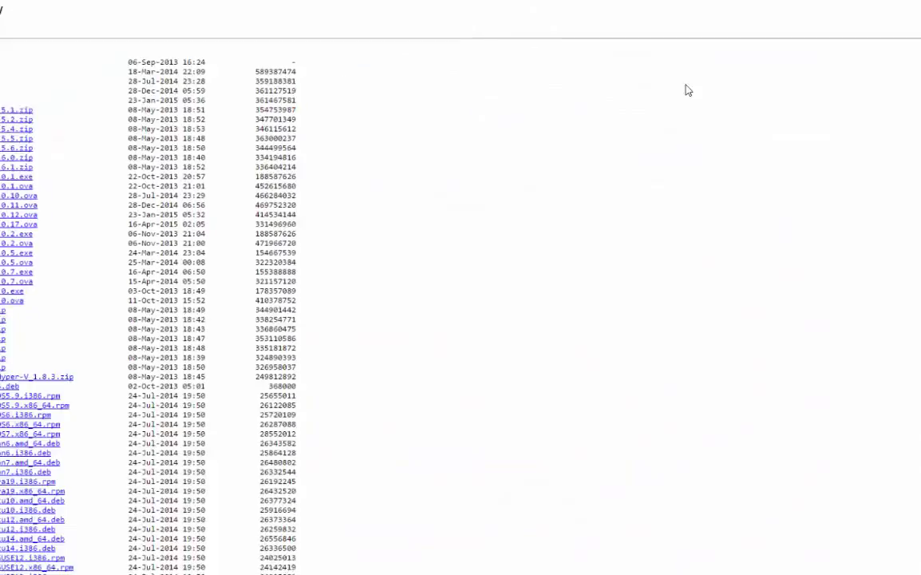
pyautogui.press('super+Down')
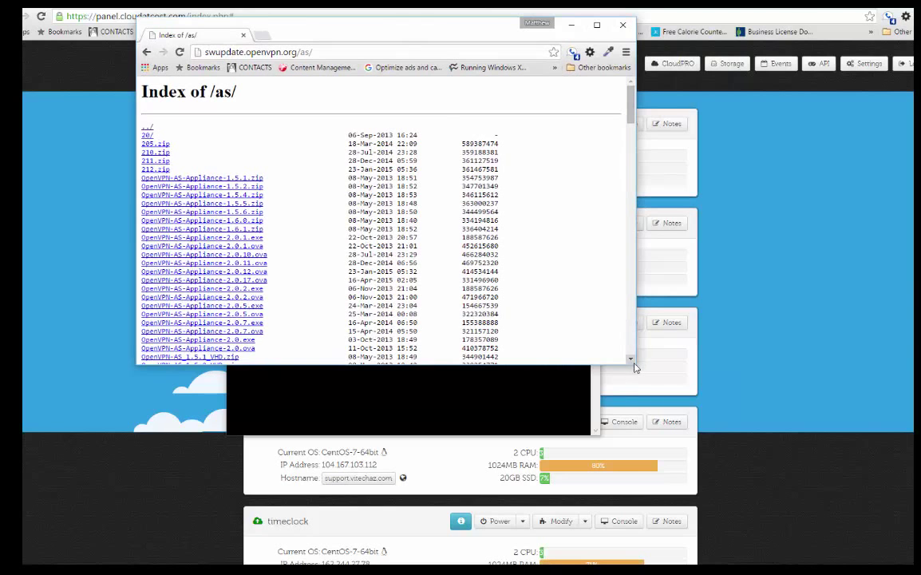
pyautogui.moveTo(636, 364); pyautogui.dragTo(791, 483)
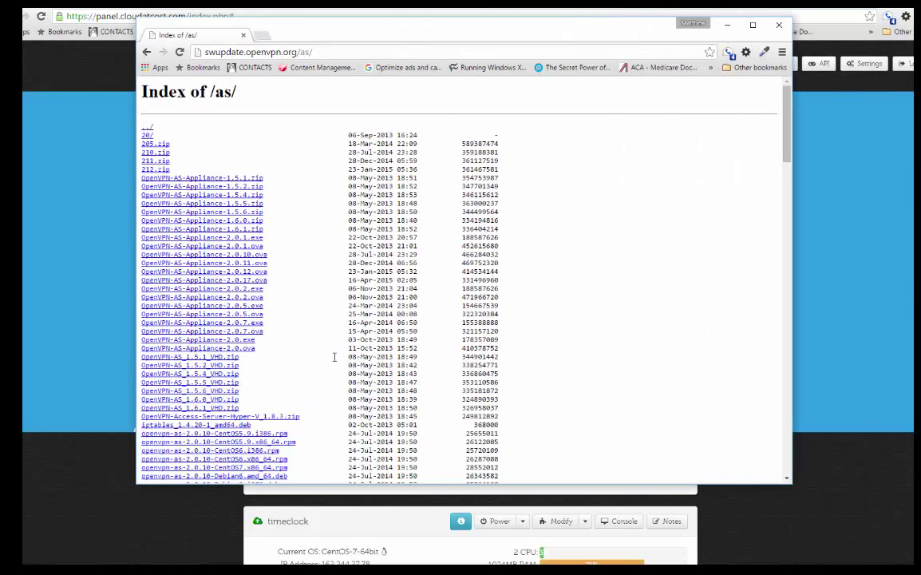
# - Zoom the listing to 125% and copy the openvpn-as-2.0.21-CentOS6.x86_64.rpm link address
pyautogui.scroll(-10, 238, 246)
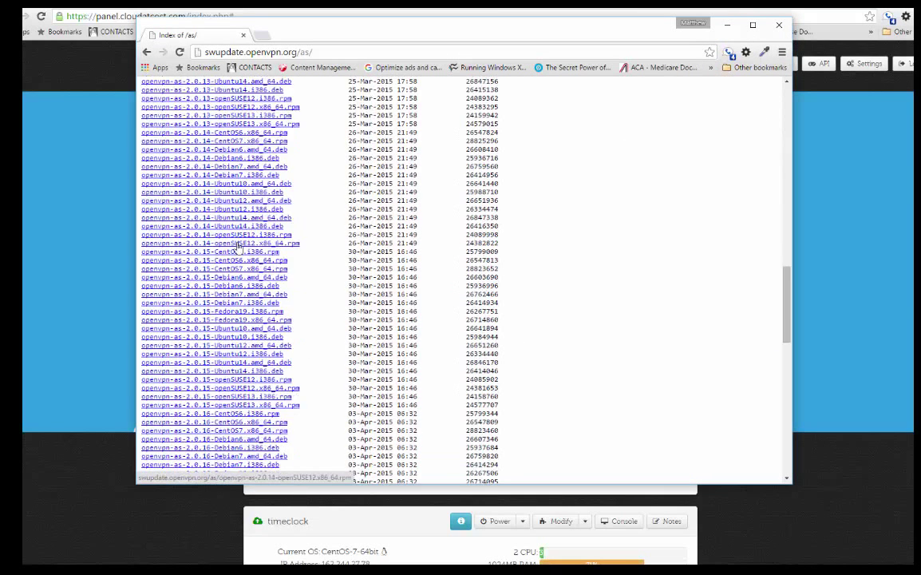
pyautogui.scroll(-10, 237, 246)
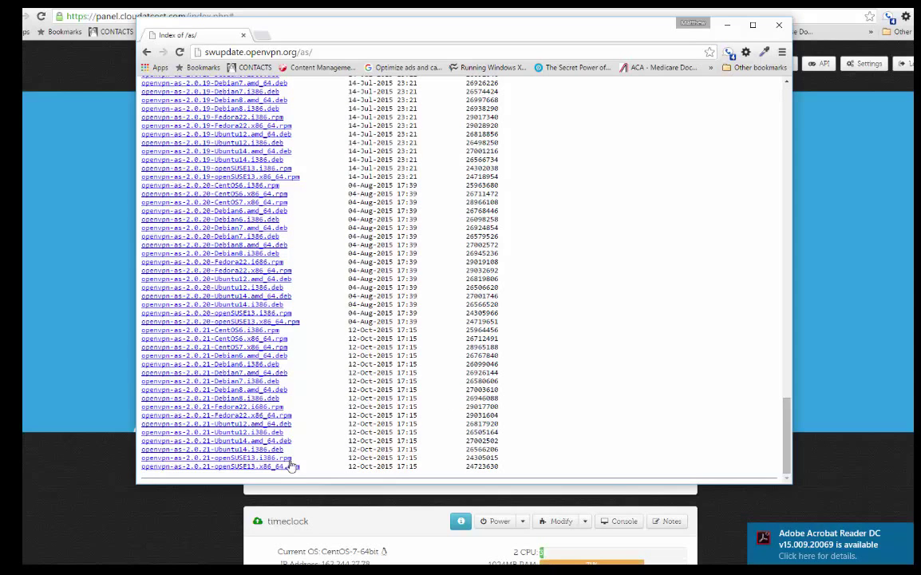
pyautogui.hotkey('ctrl', '+')
pyautogui.hotkey('ctrl', '+')
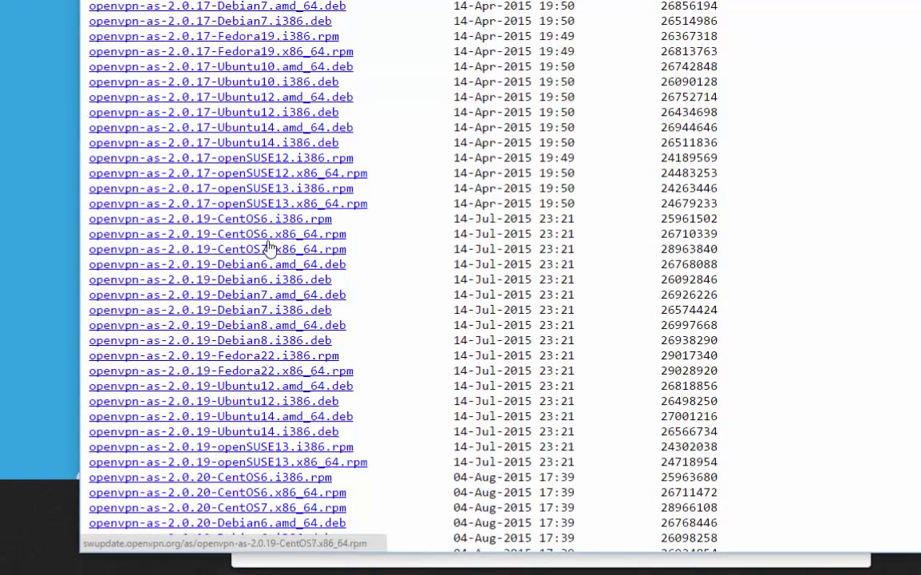
pyautogui.scroll(-5, 451, 294)
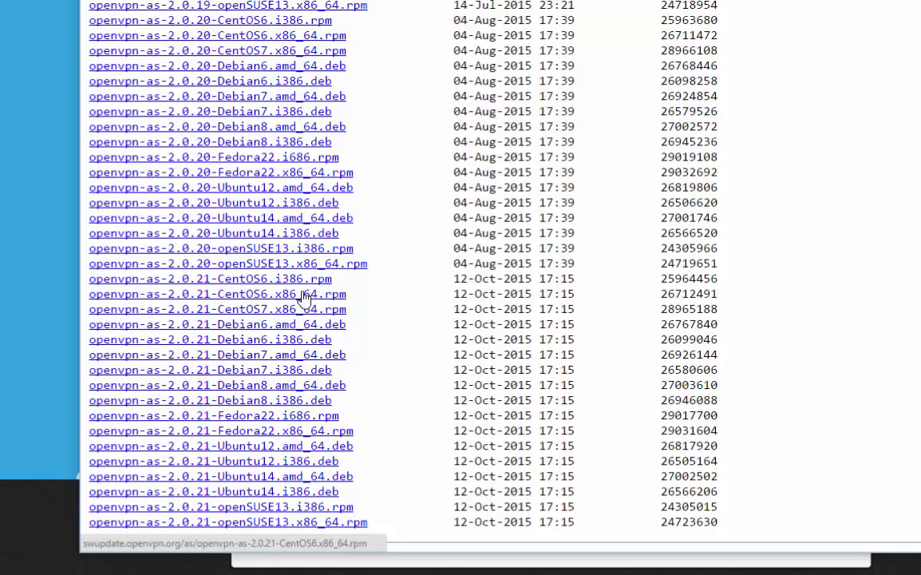
pyautogui.rightClick(203, 297)
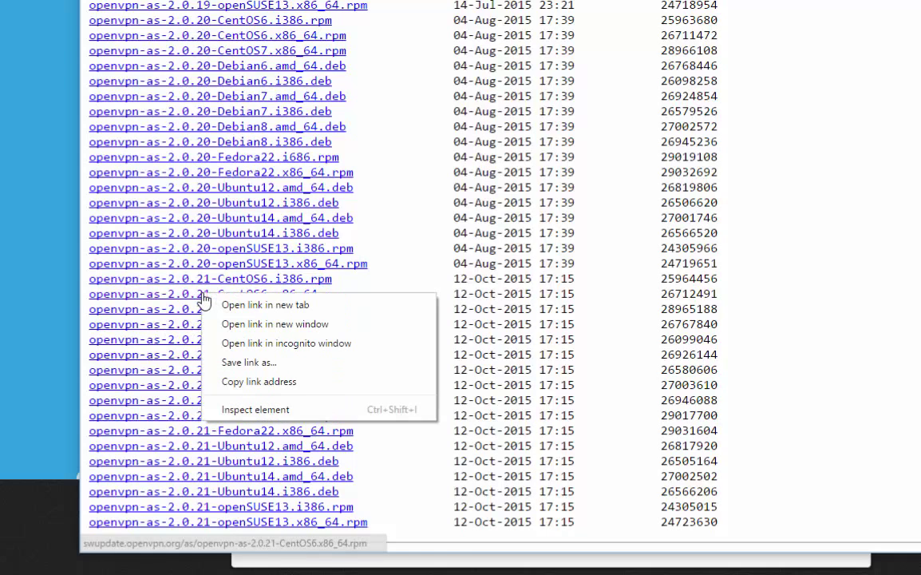
pyautogui.click(273, 381)
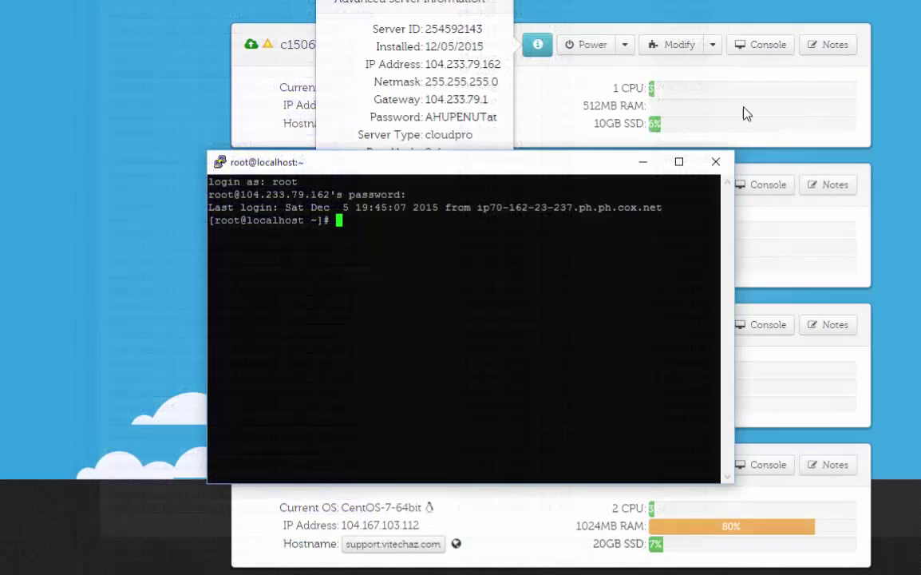
# - Run wget with the pasted URL to download openvpn-as-2.0.21-CentOS6.x86_64.rpm
pyautogui.write('get')
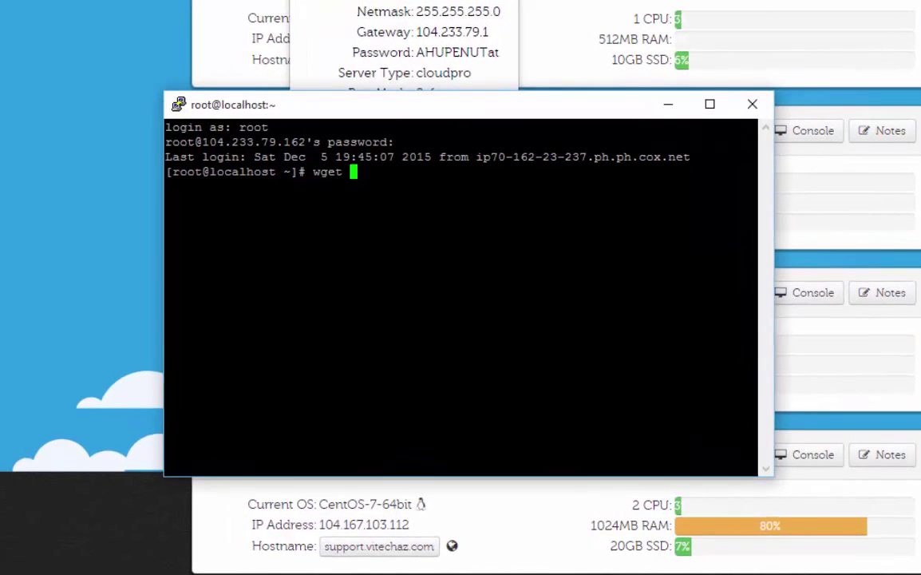
pyautogui.press('shift+Insert')
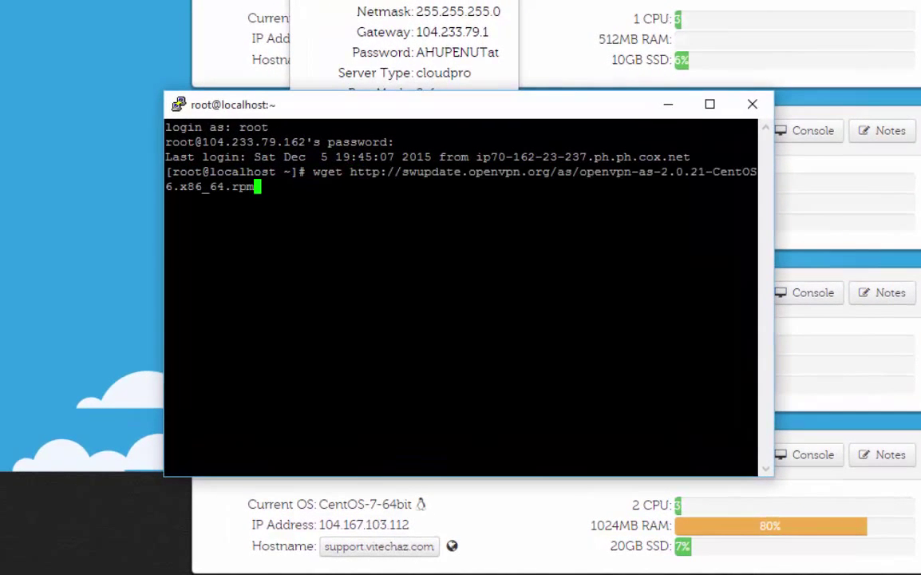
pyautogui.press('Return')
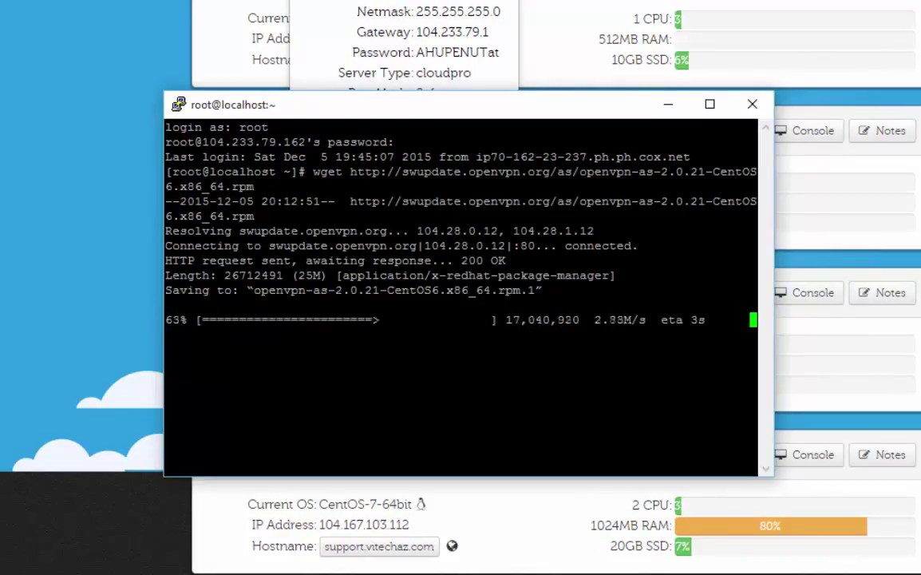
pyautogui.moveTo(379, 105); pyautogui.dragTo(437, 70)
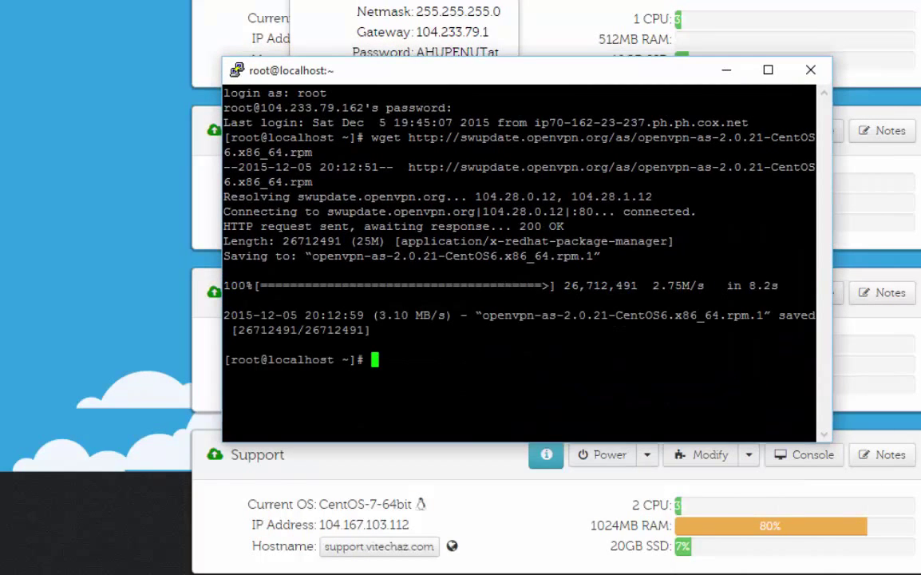
# - List the home folder to spot the duplicate rpm.1 file, discarding a mistaken dpkg command
pyautogui.write('ls')
pyautogui.press('Return')
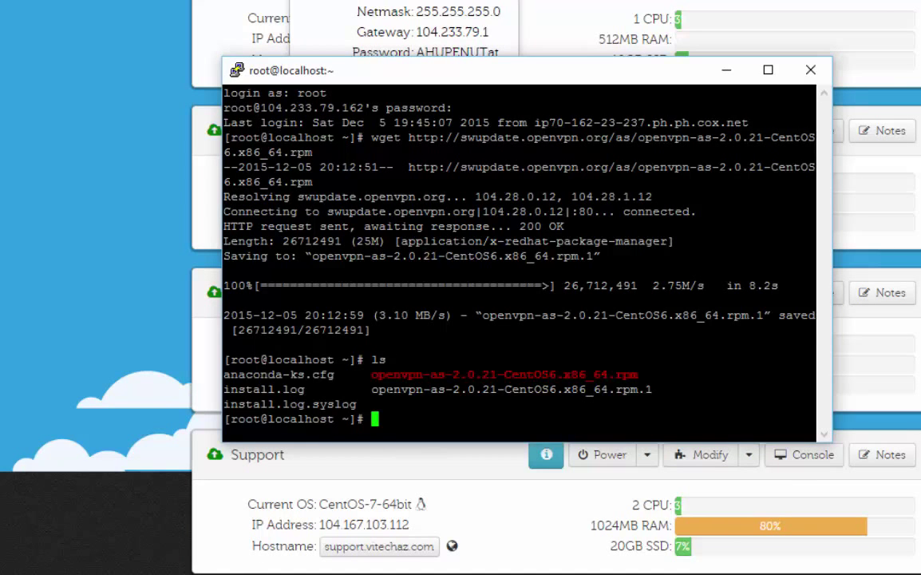
pyautogui.moveTo(371, 388); pyautogui.dragTo(653, 390)
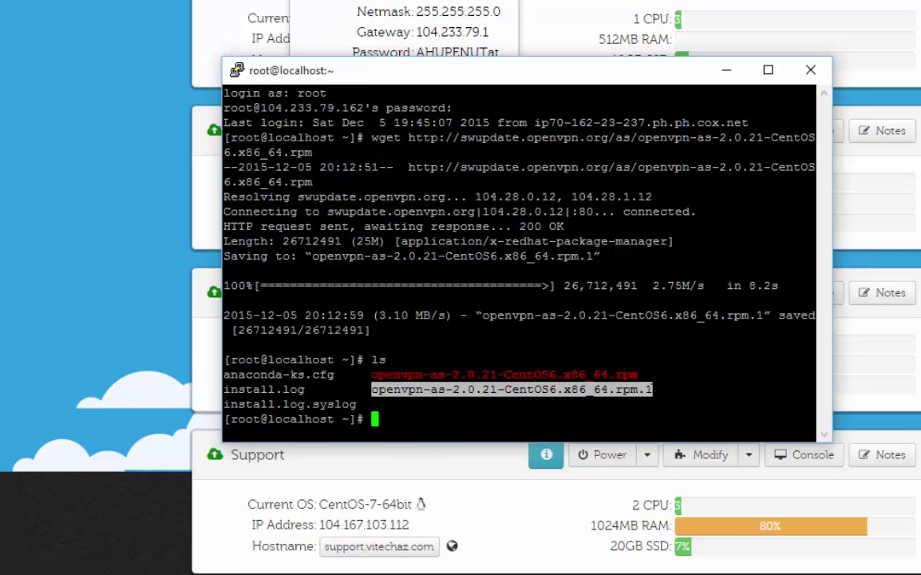
pyautogui.click(412, 388)
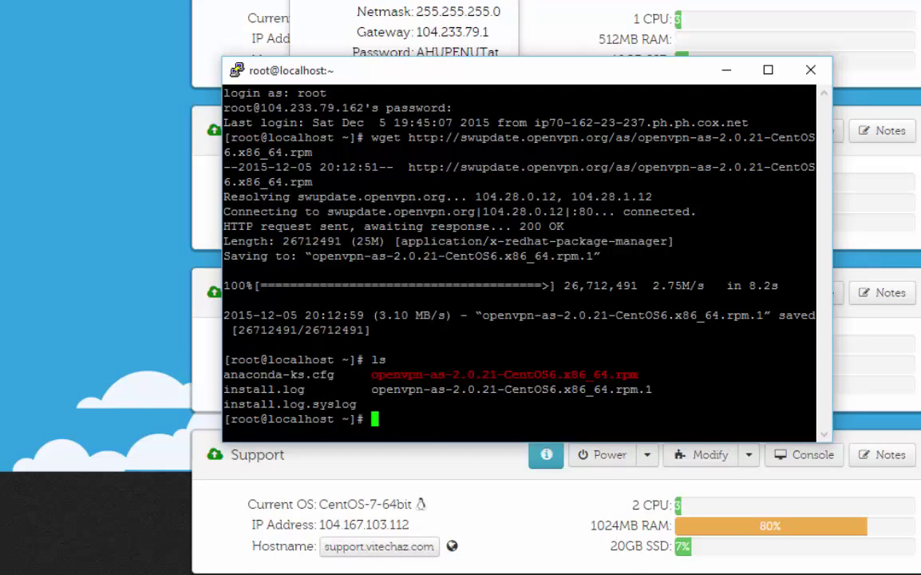
pyautogui.write('sudo dp')
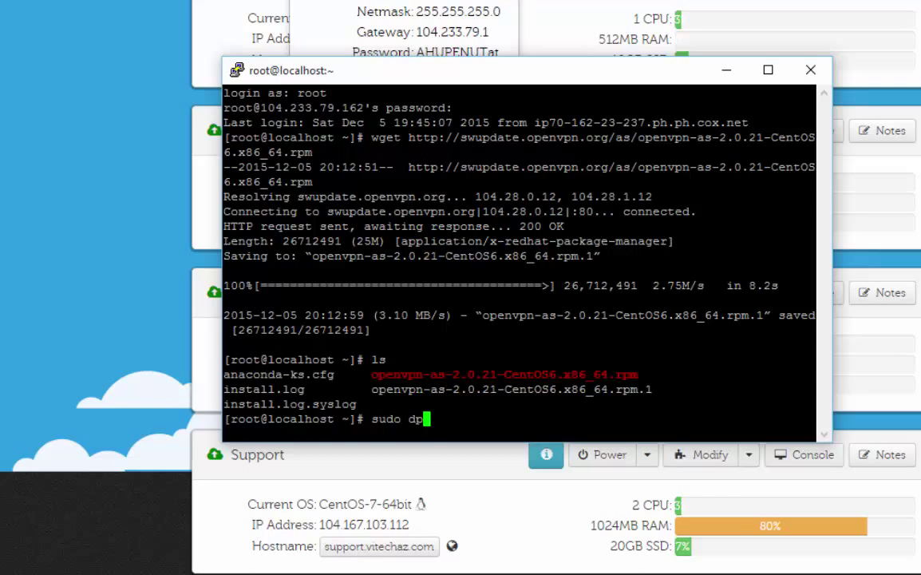
pyautogui.write('kg -i op')
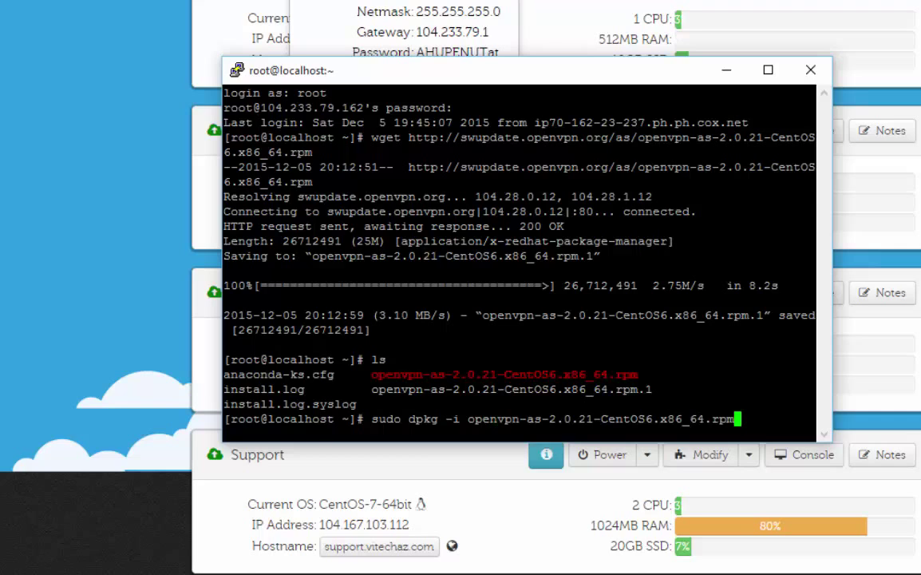
pyautogui.press('BackSpace')
pyautogui.press('BackSpace')
pyautogui.press('BackSpace')
pyautogui.press('BackSpace')
pyautogui.press('BackSpace')
pyautogui.press('BackSpace')
pyautogui.press('BackSpace')
pyautogui.press('BackSpace')
pyautogui.press('BackSpace')
pyautogui.press('BackSpace')
pyautogui.press('BackSpace')
pyautogui.press('BackSpace')
pyautogui.press('BackSpace')
pyautogui.press('BackSpace')
pyautogui.press('BackSpace')
pyautogui.press('BackSpace')
pyautogui.press('BackSpace')
pyautogui.press('BackSpace')
pyautogui.press('BackSpace')
pyautogui.press('BackSpace')
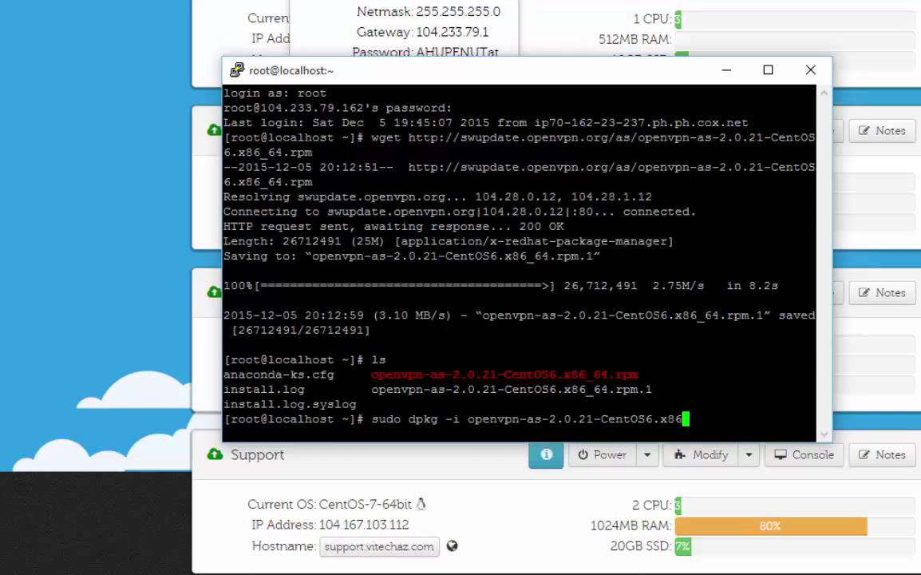
pyautogui.press('BackSpace')
pyautogui.press('BackSpace')
pyautogui.press('BackSpace')
pyautogui.press('BackSpace')
pyautogui.press('BackSpace')
pyautogui.press('BackSpace')
pyautogui.press('BackSpace')
pyautogui.press('BackSpace')
pyautogui.press('BackSpace')
pyautogui.press('BackSpace')
pyautogui.press('BackSpace')
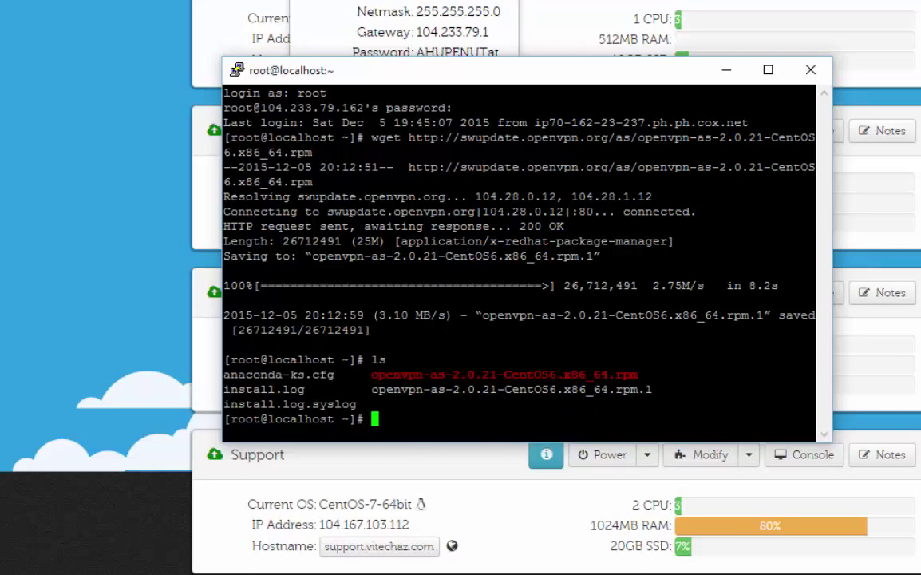
# - Remove openvpn-as-2.0.21-CentOS6.x86_64.rpm.1 with rm
pyautogui.write('rm ope')
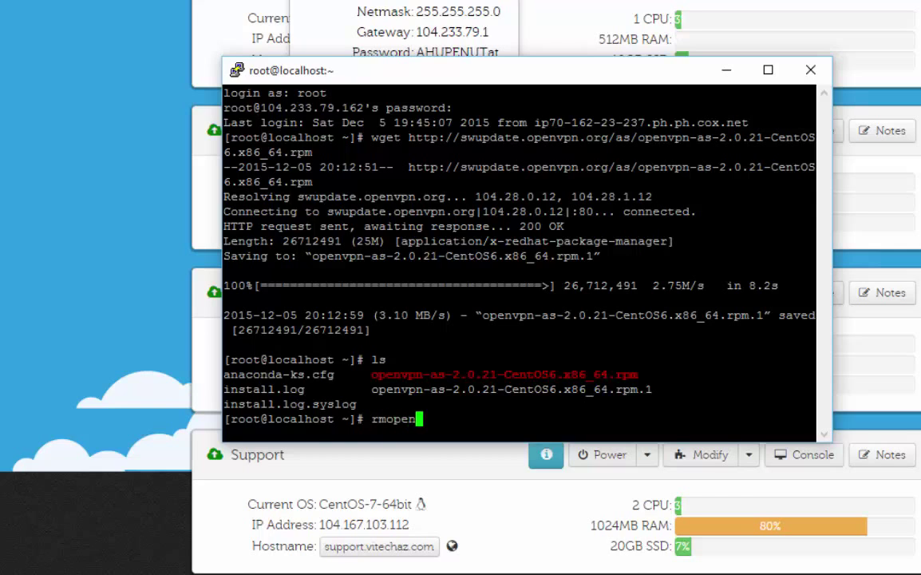
pyautogui.press('BackSpace')
pyautogui.press('BackSpace')
pyautogui.press('BackSpace')
pyautogui.press('BackSpace')
pyautogui.write('open')
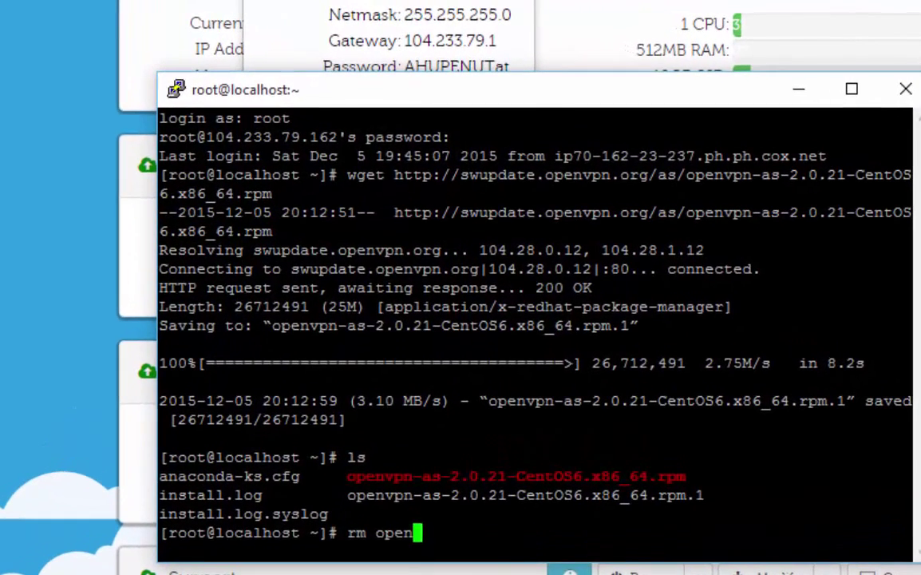
pyautogui.press('Tab')
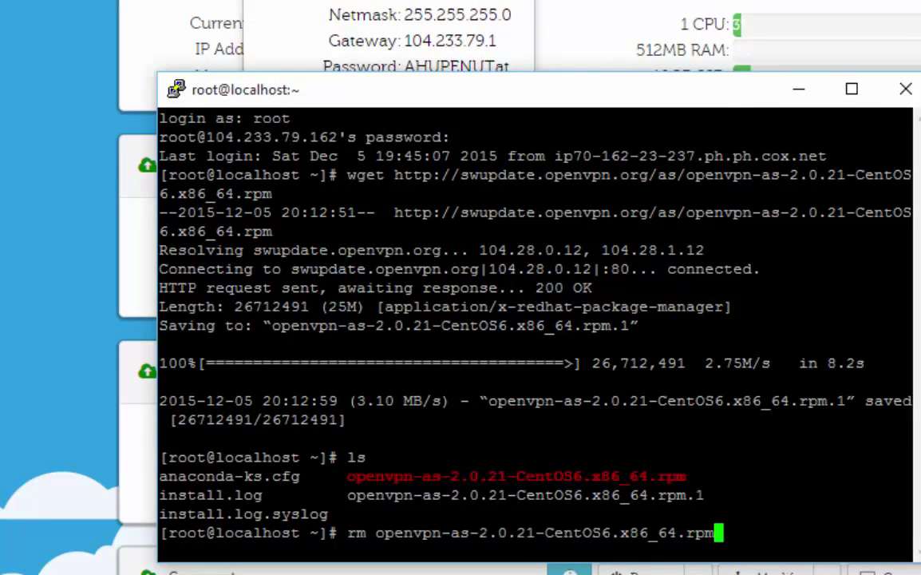
pyautogui.write('.1')
pyautogui.press('Return')
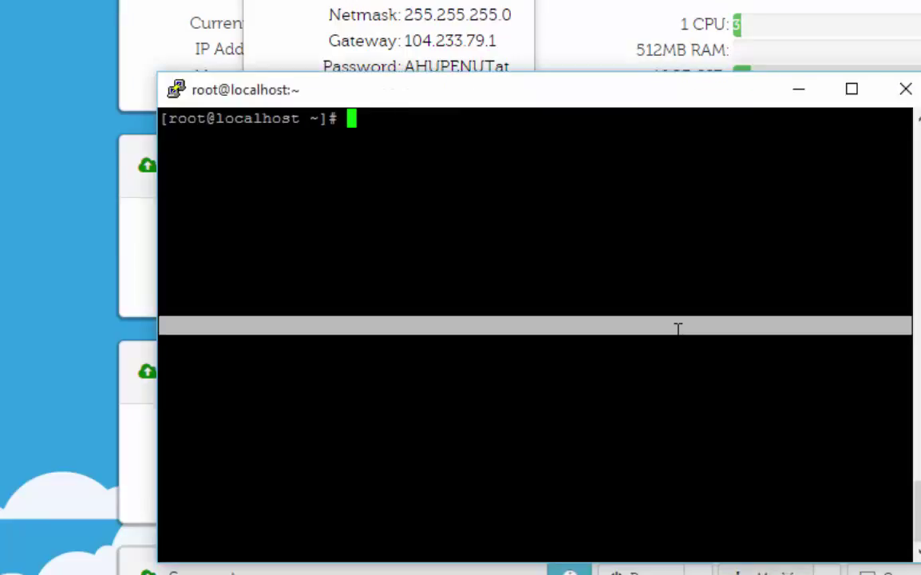
# - Run yum install on openvpn-as-2.0.21-CentOS6.x86_64.rpm and confirm with y
pyautogui.write('yum ')
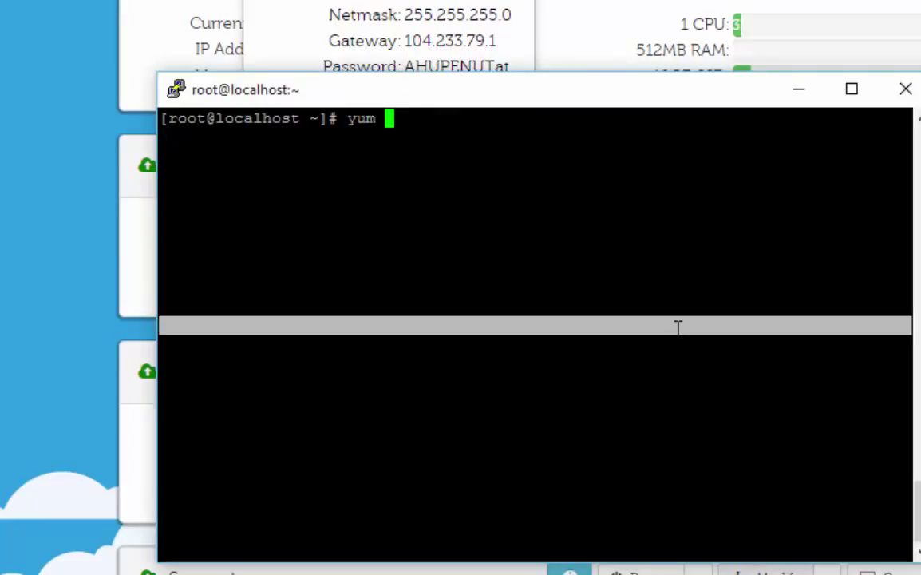
pyautogui.write('install.log')
pyautogui.press('BackSpace')
pyautogui.press('BackSpace')
pyautogui.press('BackSpace')
pyautogui.press('BackSpace')
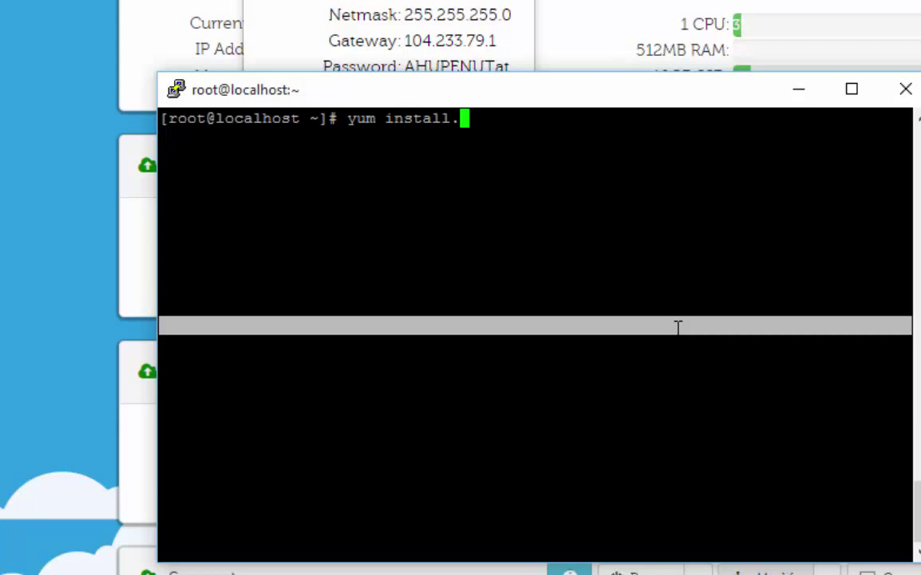
pyautogui.write('o')
pyautogui.press('Tab')
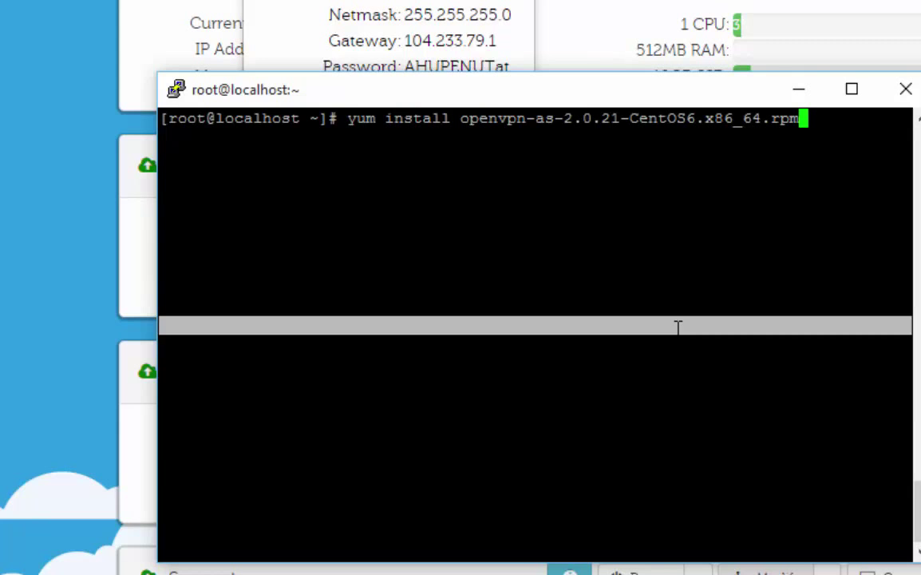
pyautogui.press('Return')
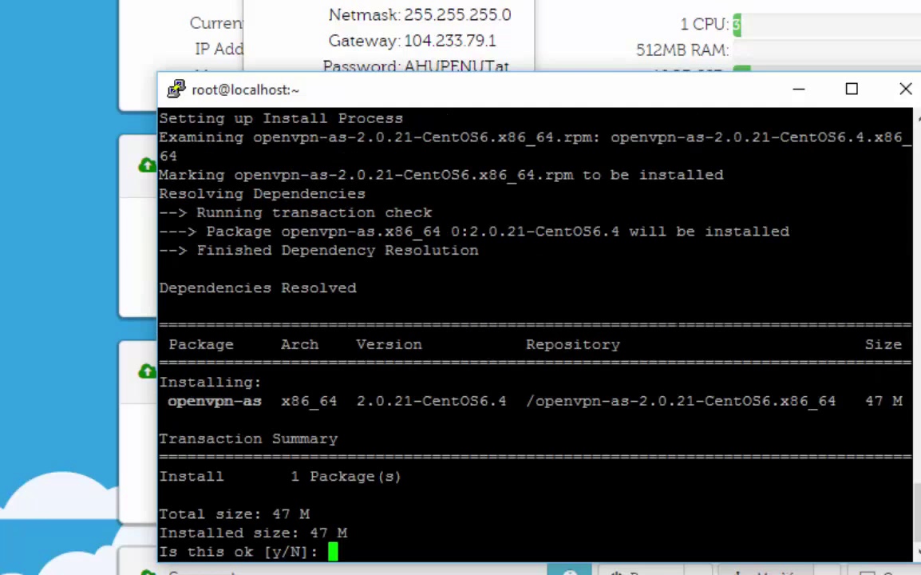
pyautogui.write('y')
pyautogui.press('Return')
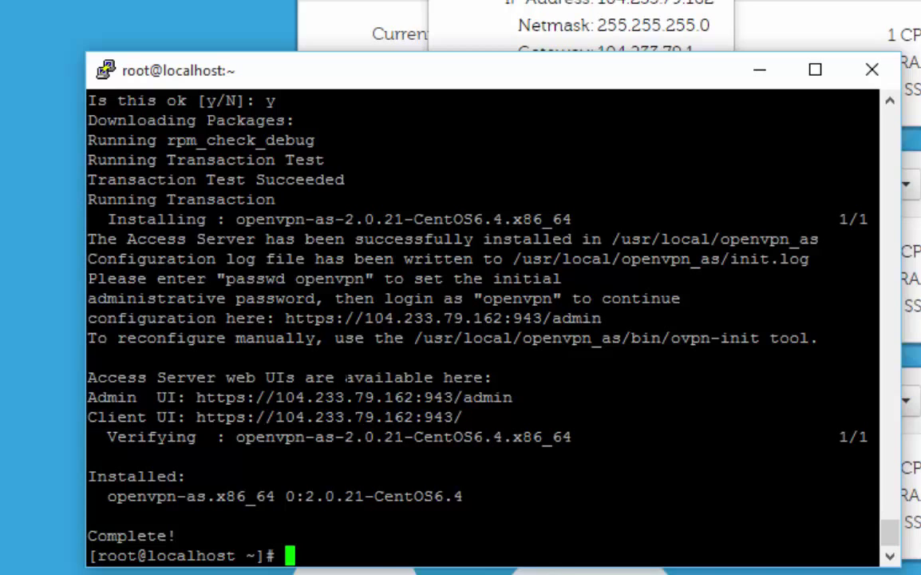
# - Inspect the install output, selecting the admin URL, installation message and passwd instruction
pyautogui.moveTo(117, 258); pyautogui.dragTo(222, 259)
pyautogui.moveTo(344, 318); pyautogui.dragTo(502, 318)
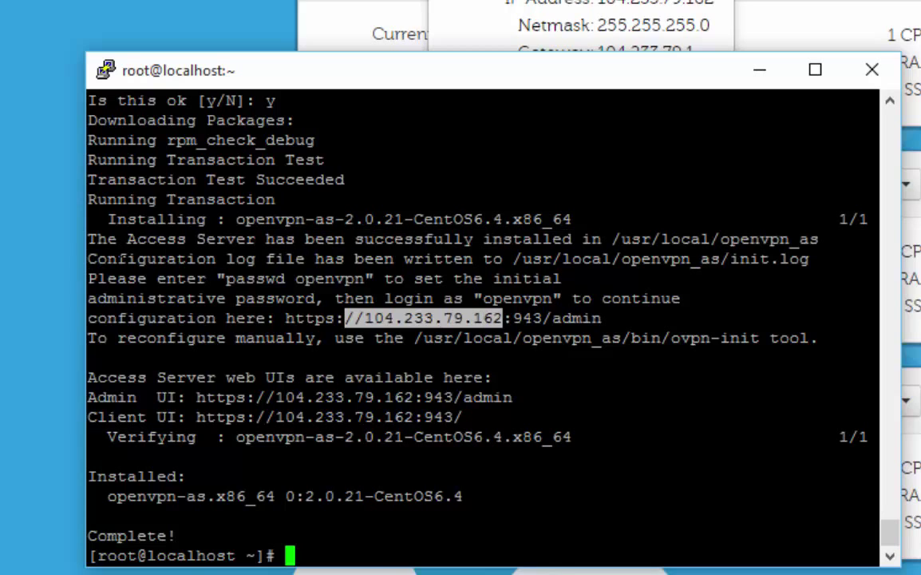
pyautogui.click(113, 239)
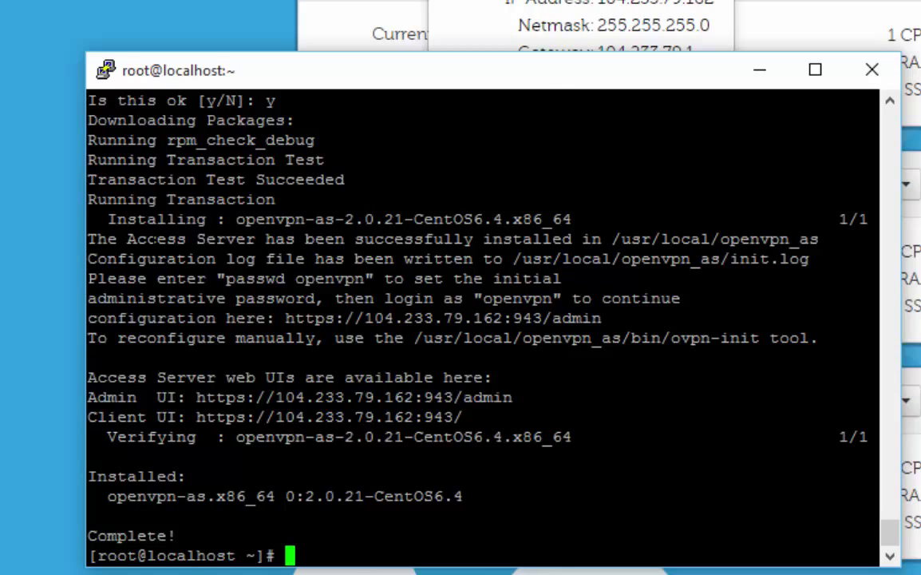
pyautogui.moveTo(90, 218); pyautogui.dragTo(214, 317)
pyautogui.click(214, 318)
pyautogui.moveTo(227, 278); pyautogui.dragTo(246, 278)
pyautogui.click(246, 278)
# - Set the openvpn user's password with passwd openvpn, then copy the admin configuration address
pyautogui.write('pass')
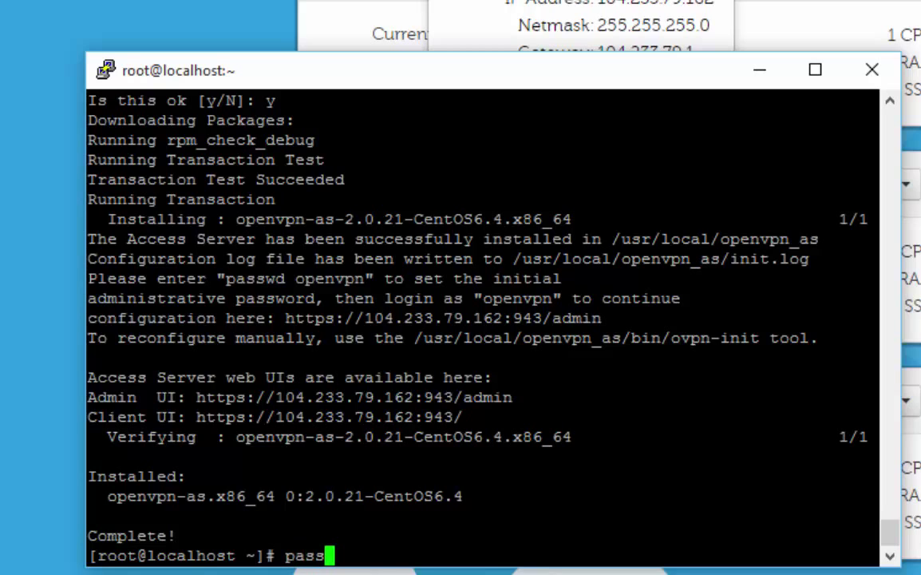
pyautogui.write('w')
pyautogui.press('BackSpace')
pyautogui.write('wd ')
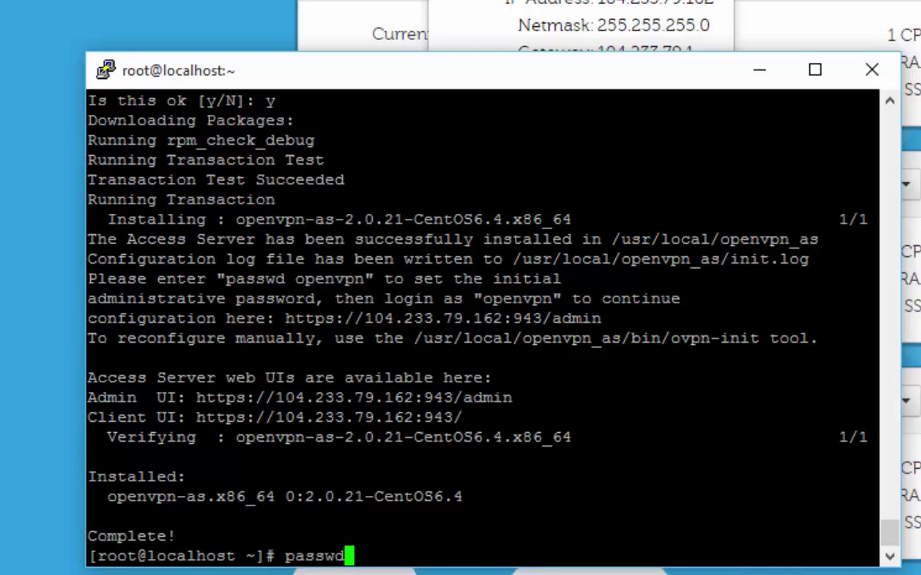
pyautogui.write('open')
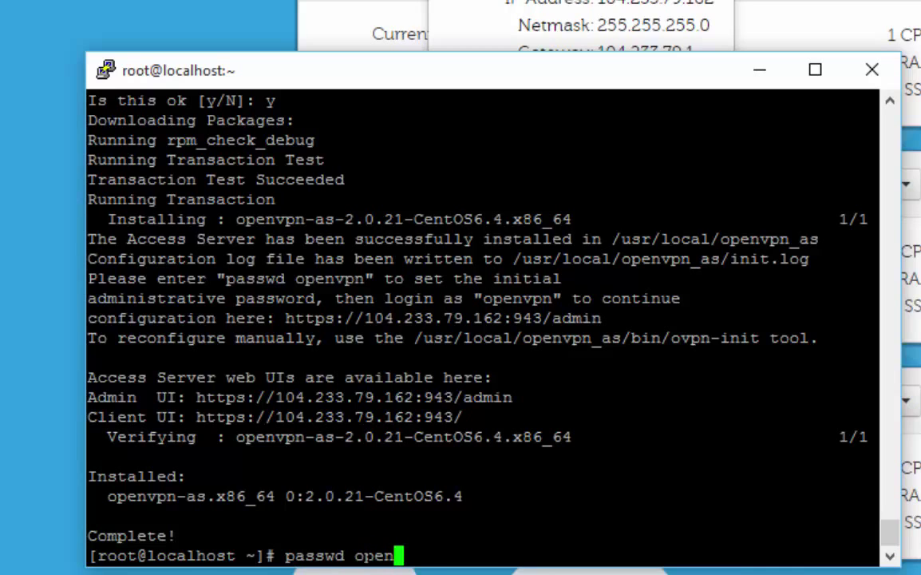
pyautogui.write('vpn')
pyautogui.press('Return')
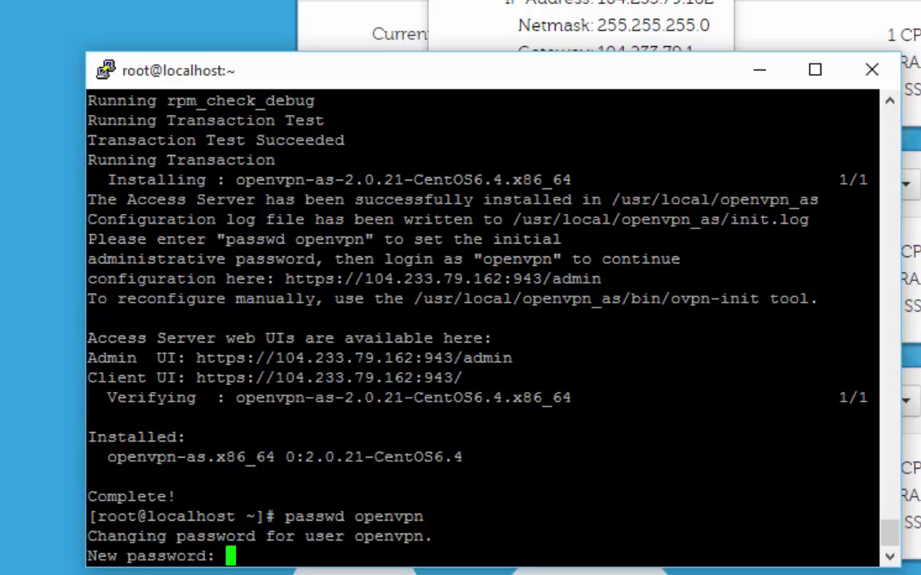
pyautogui.press('Return')
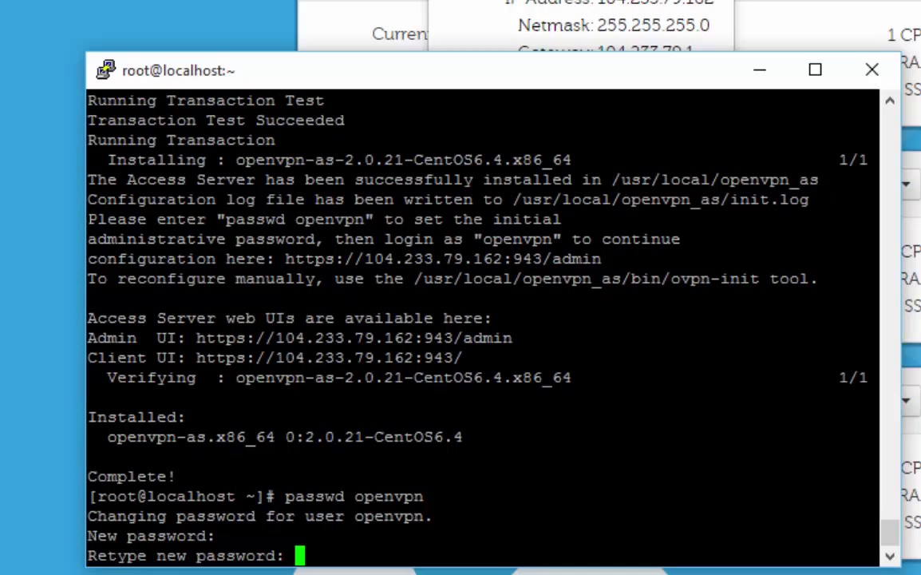
pyautogui.press('Return')
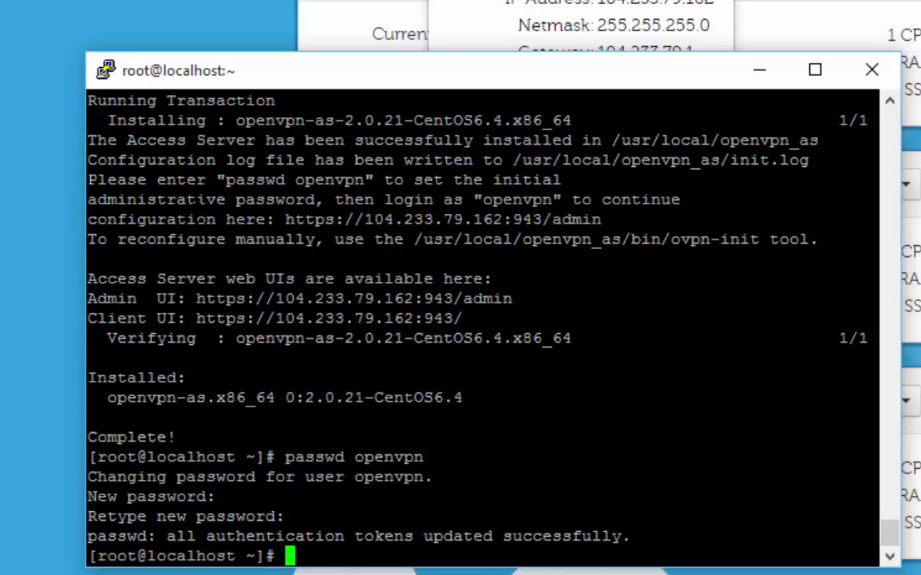
pyautogui.moveTo(285, 219); pyautogui.dragTo(601, 219)
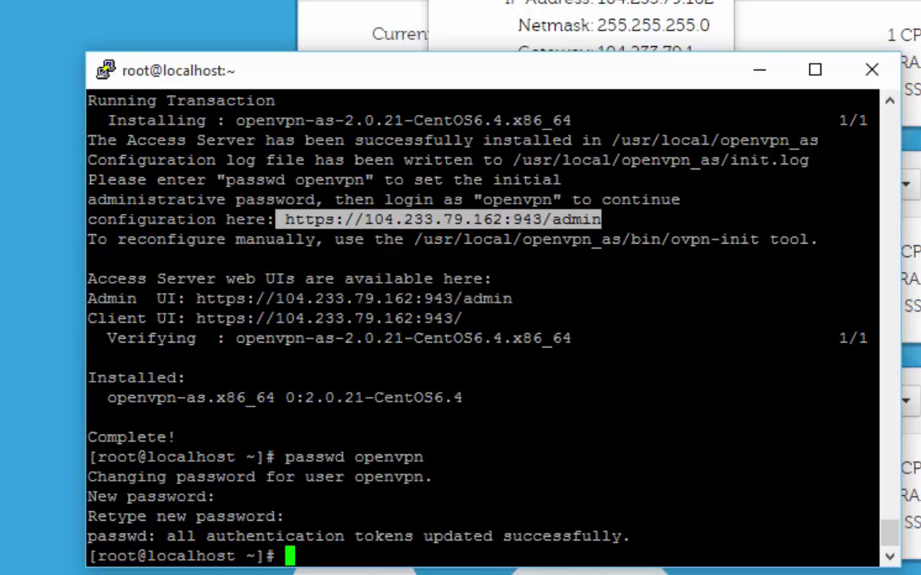
pyautogui.hotkey('alt', 'Tab')
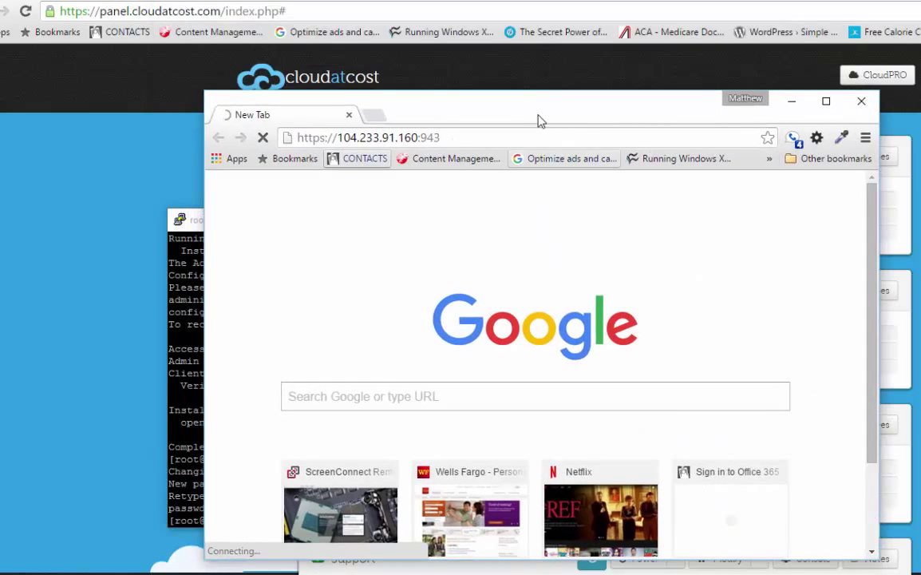
pyautogui.moveTo(527, 119); pyautogui.dragTo(667, 459)
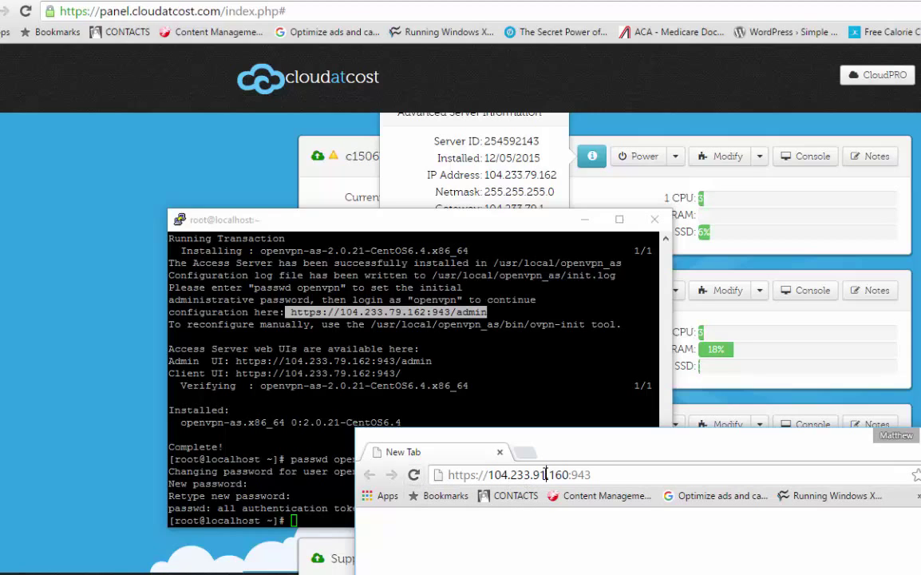
pyautogui.click(514, 476)
pyautogui.click(540, 475)
pyautogui.press('BackSpace')
pyautogui.press('BackSpace')
pyautogui.press('BackSpace')
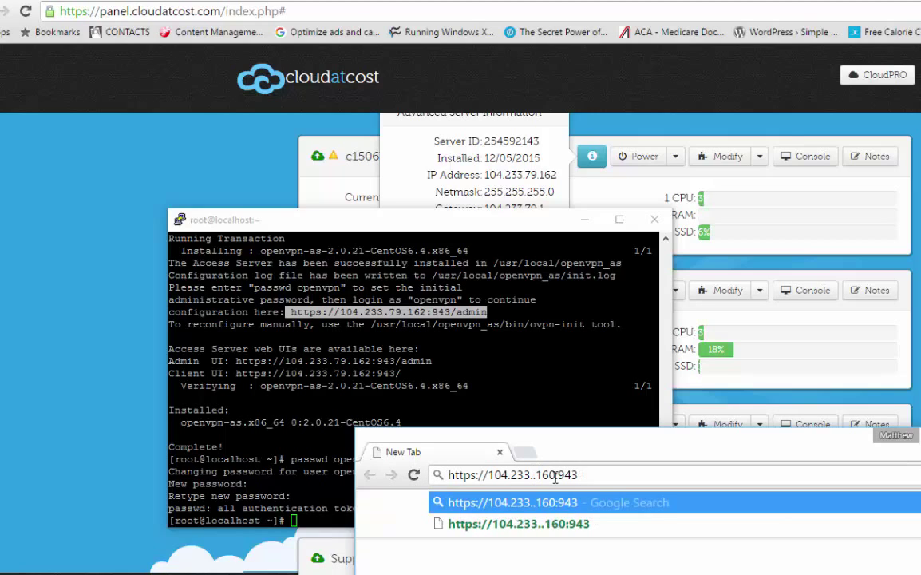
pyautogui.write('79.')
pyautogui.press('Right')
pyautogui.press('Right')
pyautogui.press('Right')
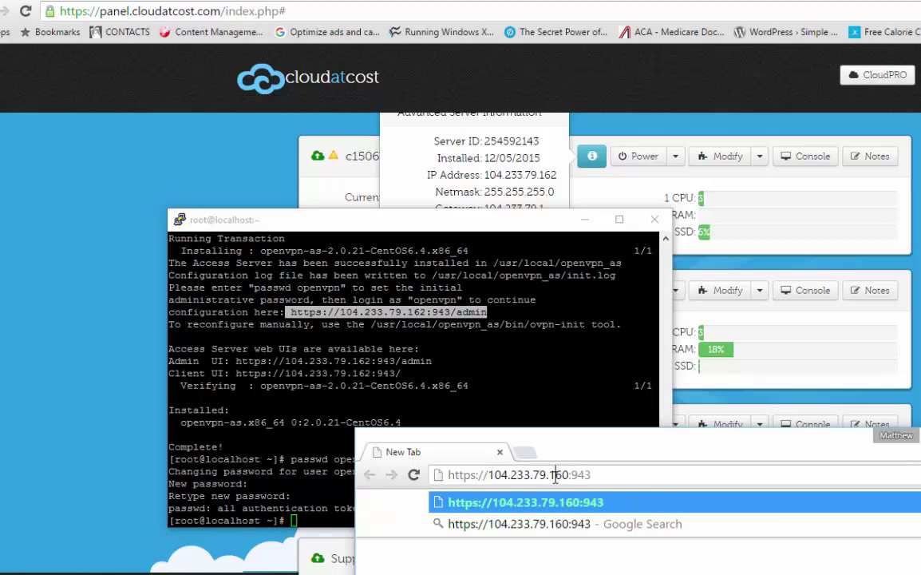
pyautogui.press('BackSpace')
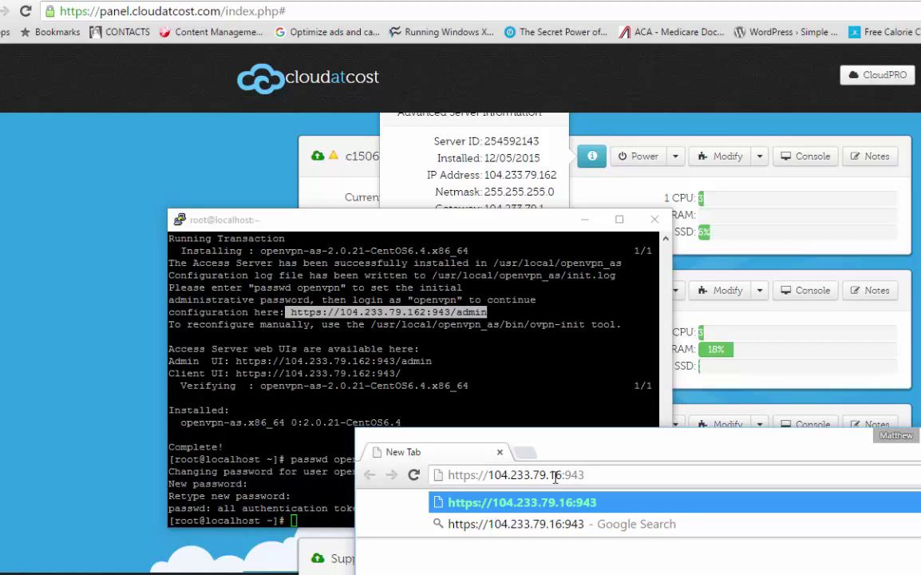
pyautogui.write('2:943')
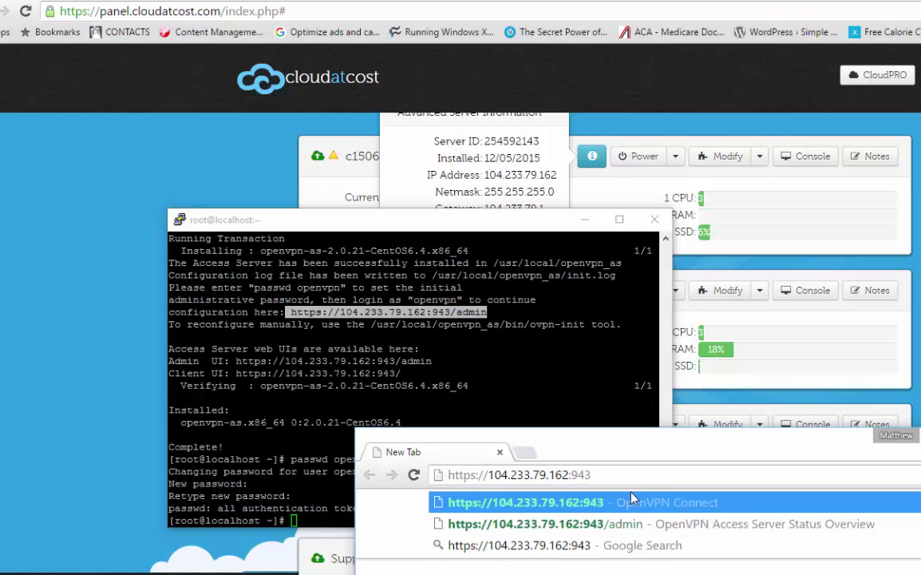
pyautogui.write('/admin')
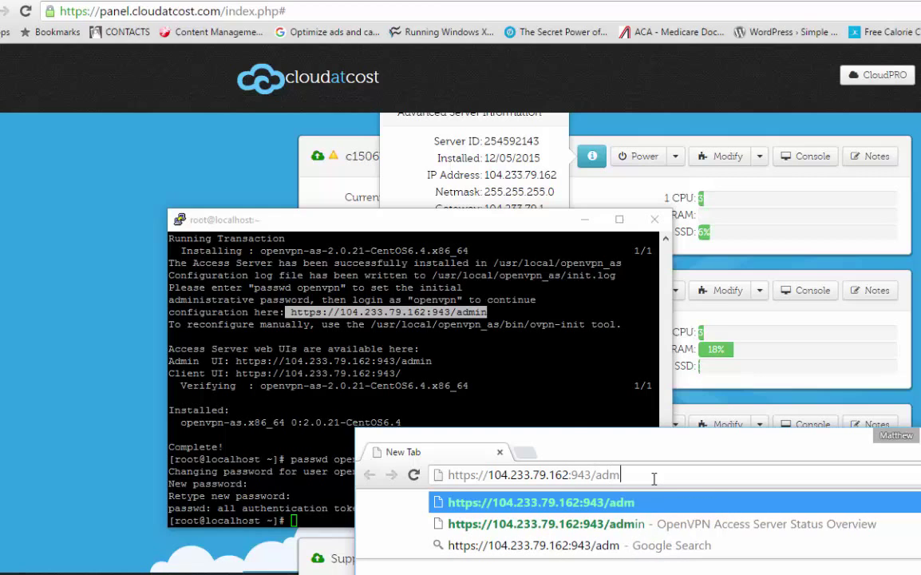
pyautogui.press('Return')
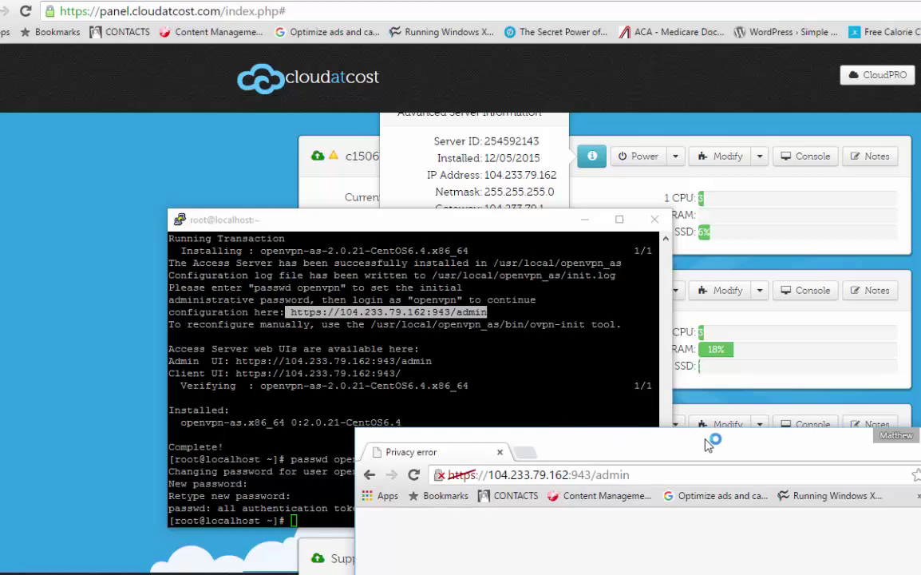
# - Bypass the certificate warning via Advanced and proceed to 104.233.79.162 (unsafe)
pyautogui.moveTo(636, 444); pyautogui.dragTo(562, 160)
pyautogui.doubleClick(794, 153)
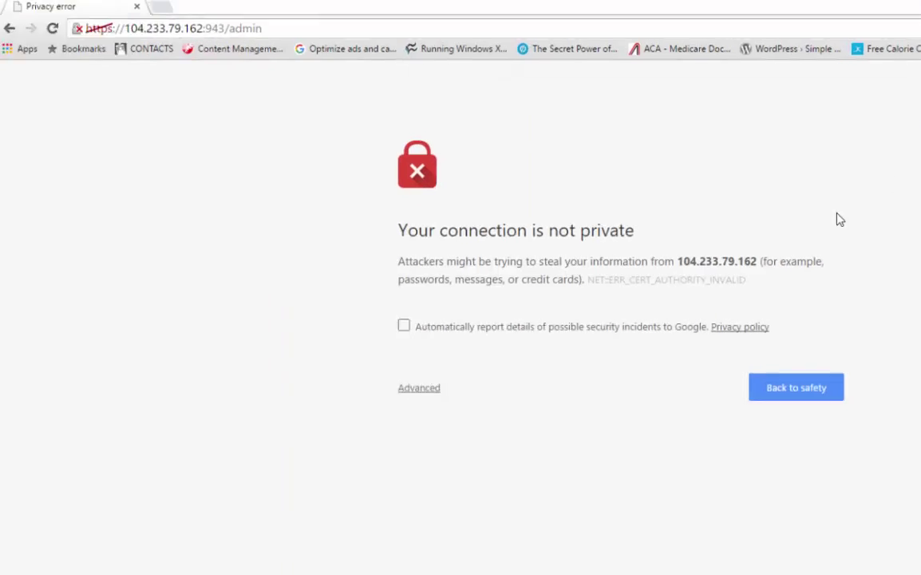
pyautogui.click(415, 382)
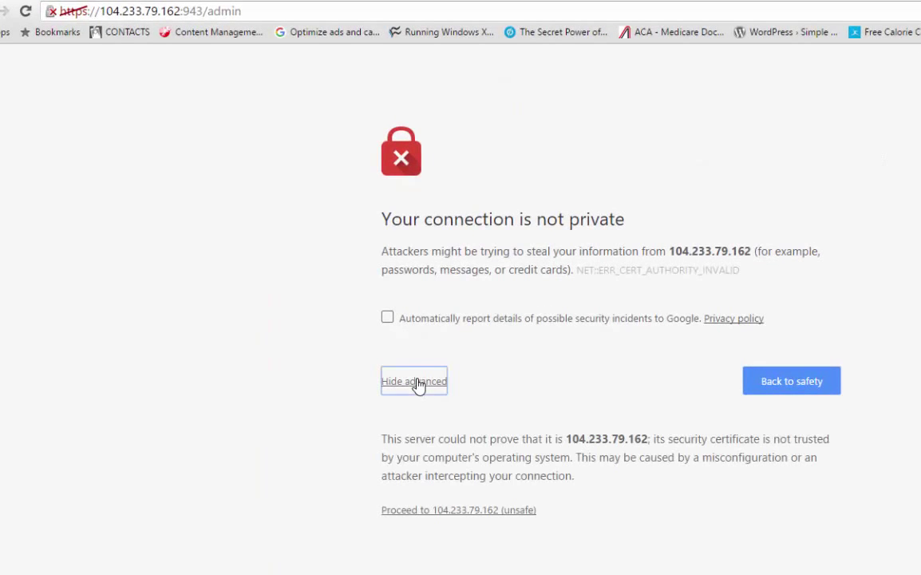
pyautogui.click(451, 510)
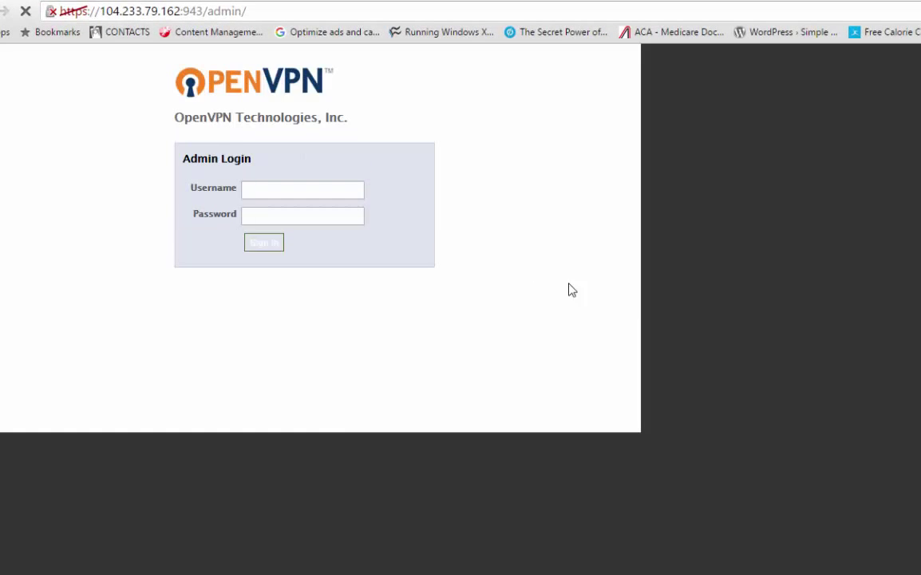
pyautogui.moveTo(551, 5); pyautogui.dragTo(763, 139)
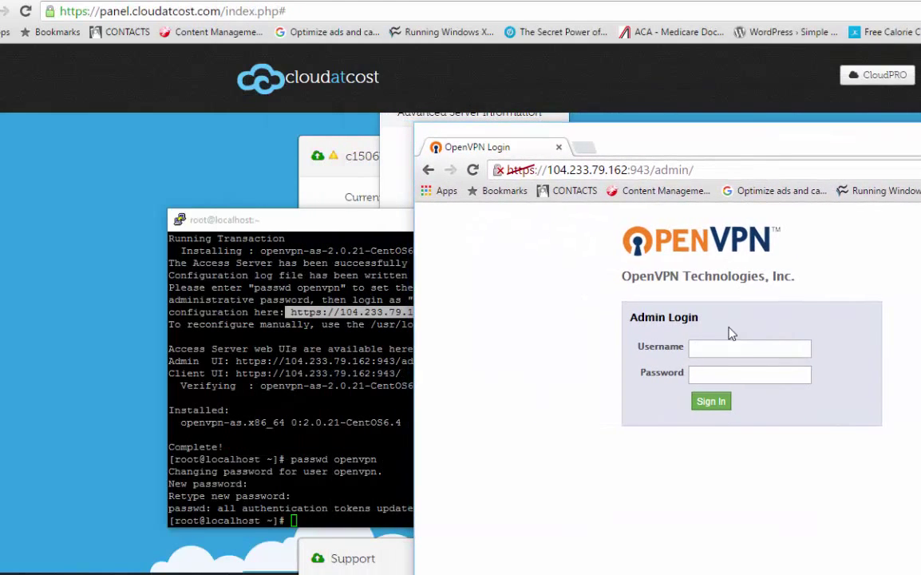
# - Sign in to the Admin UI as openvpn with its password
pyautogui.click(743, 348)
pyautogui.write('openvpn')
pyautogui.press('Tab')
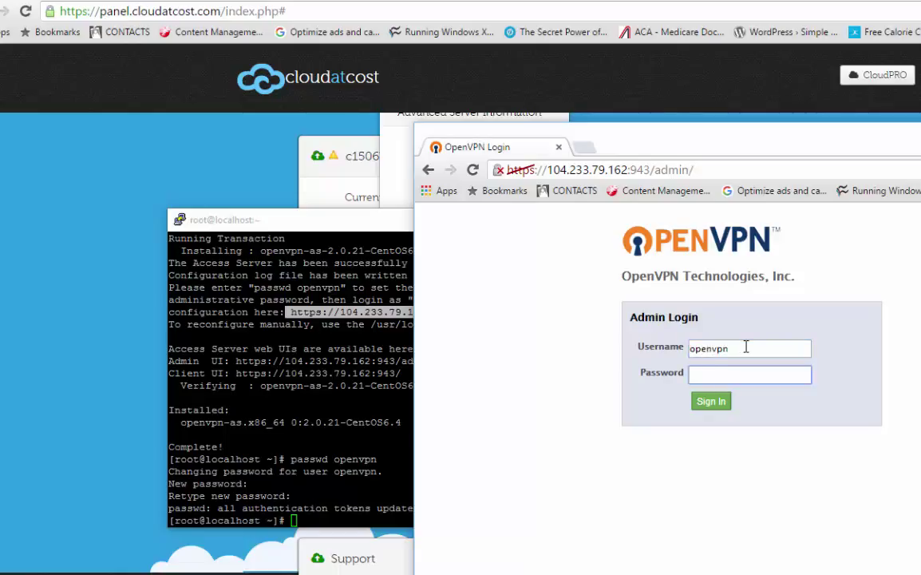
pyautogui.write('p*********')
pyautogui.press('Return')
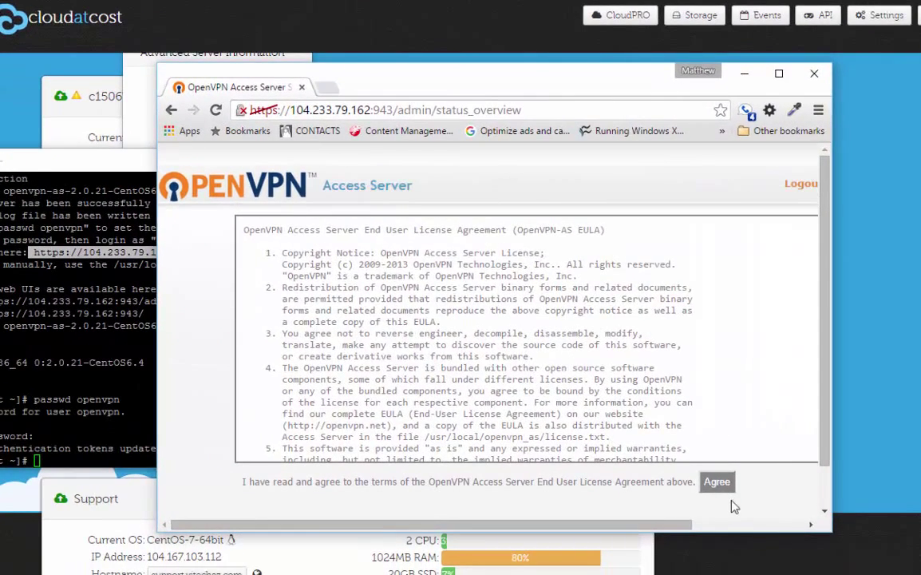
# - Agree to the EULA and maximize the window to view the server ON status
pyautogui.click(717, 482)
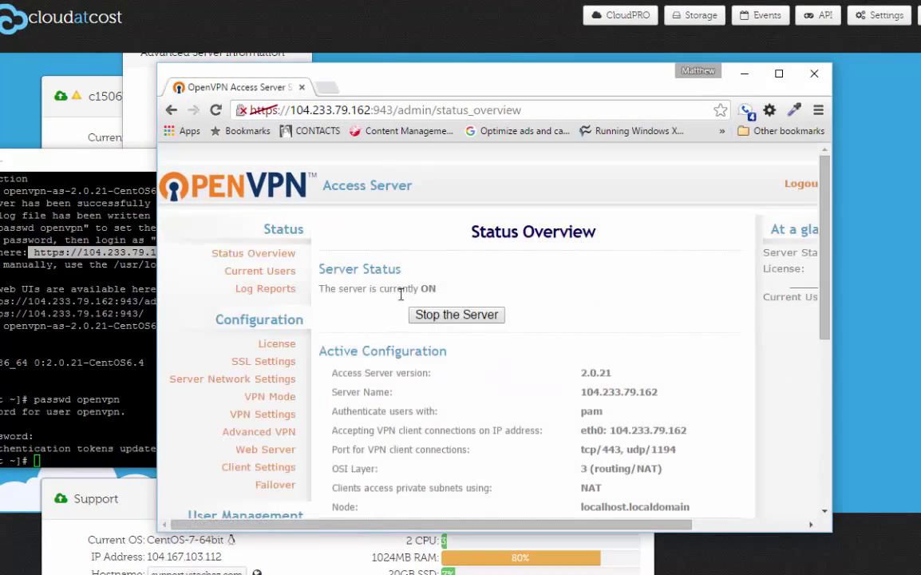
pyautogui.moveTo(335, 285); pyautogui.dragTo(403, 292)
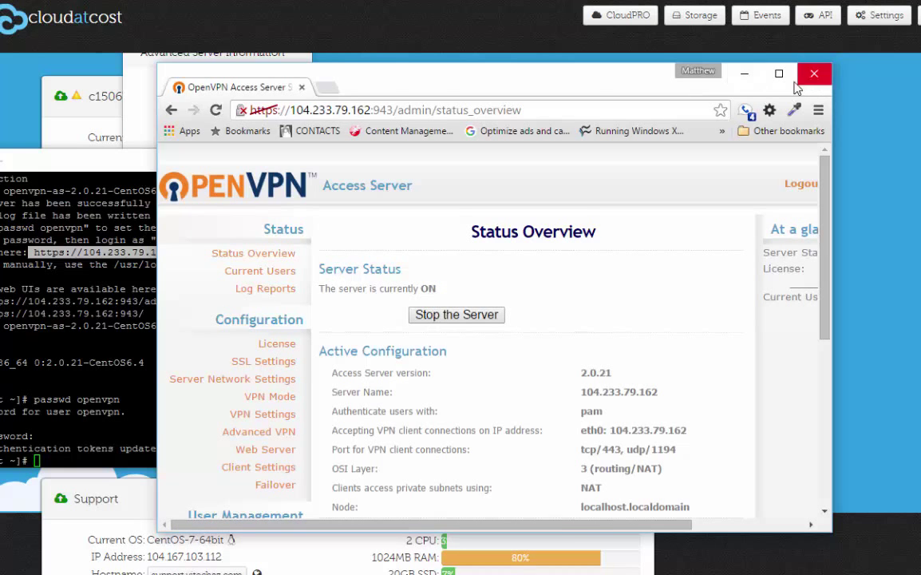
pyautogui.click(779, 73)
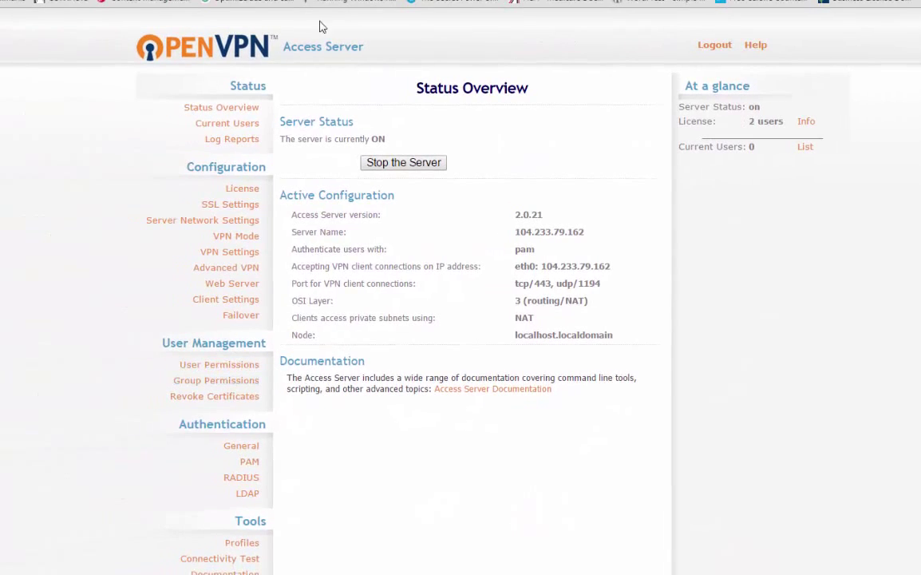
# - Under Authentication > General, choose Local instead of PAM and save the settings
pyautogui.click(239, 446)
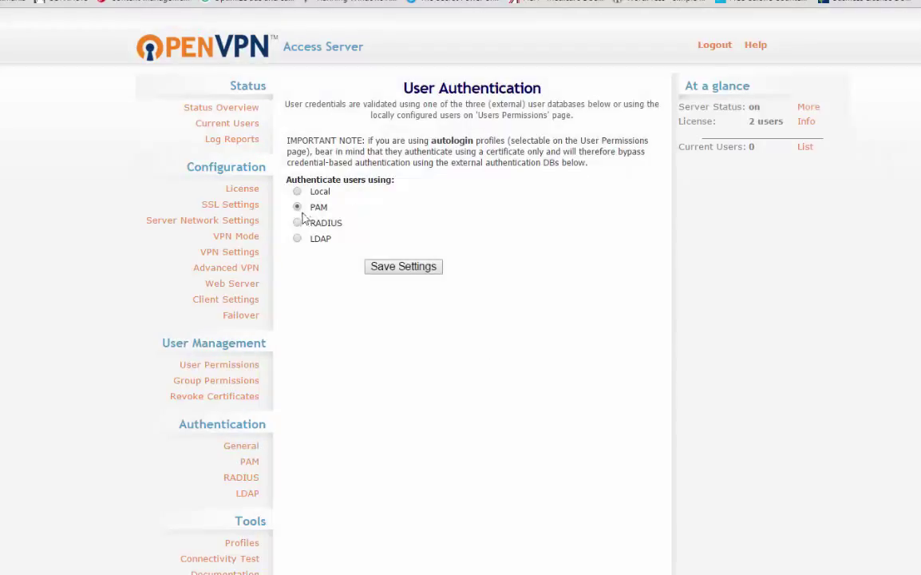
pyautogui.click(316, 193)
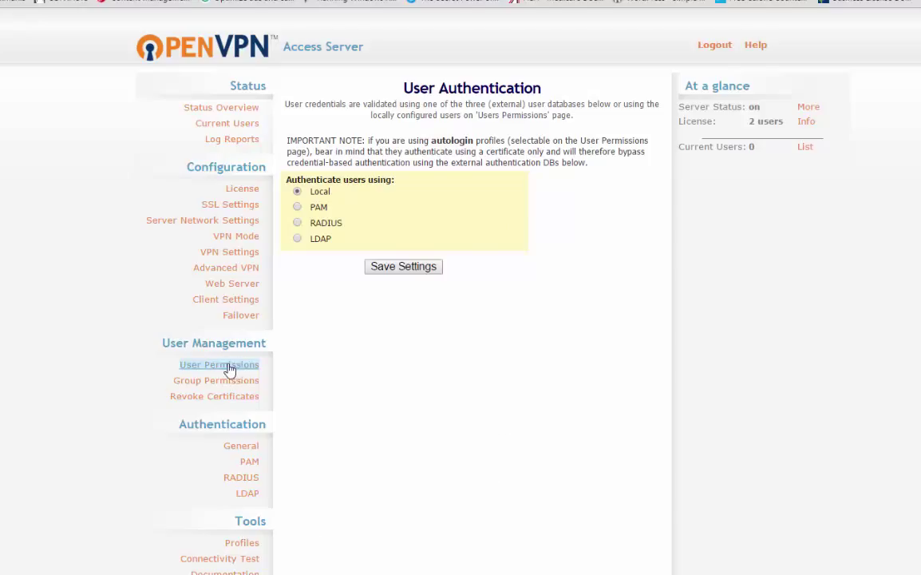
pyautogui.click(424, 268)
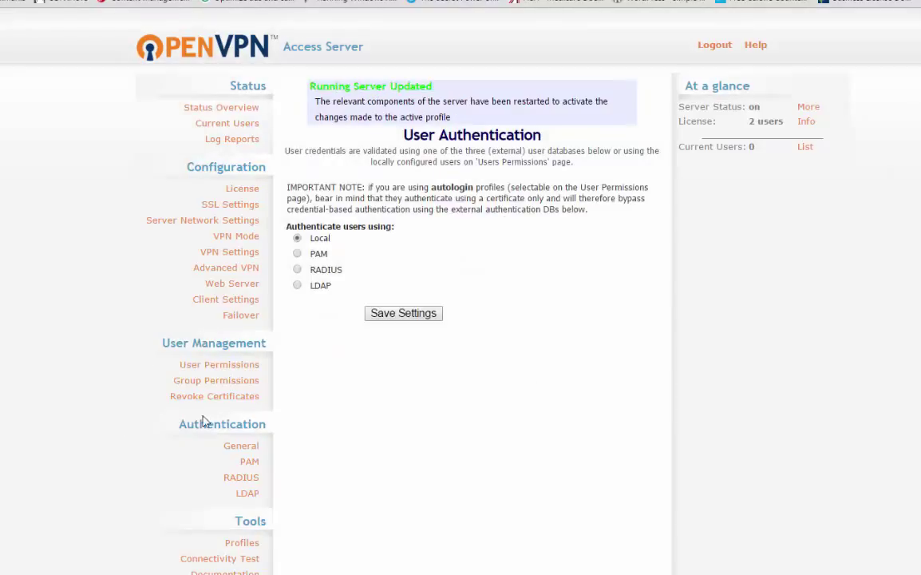
# - Add user matt with Allow Auto-login, save, update the running server, and open the License page
pyautogui.click(216, 365)
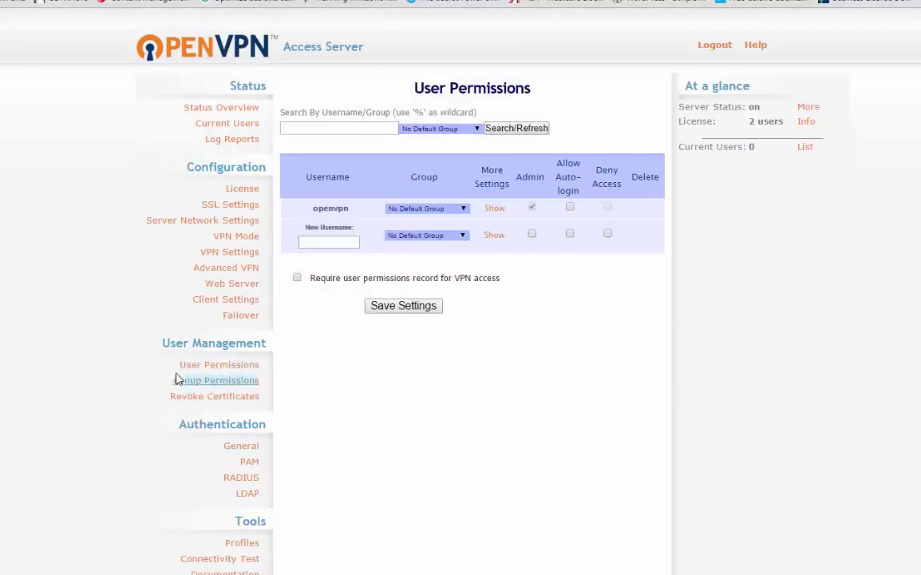
pyautogui.click(335, 241)
pyautogui.write('matt')
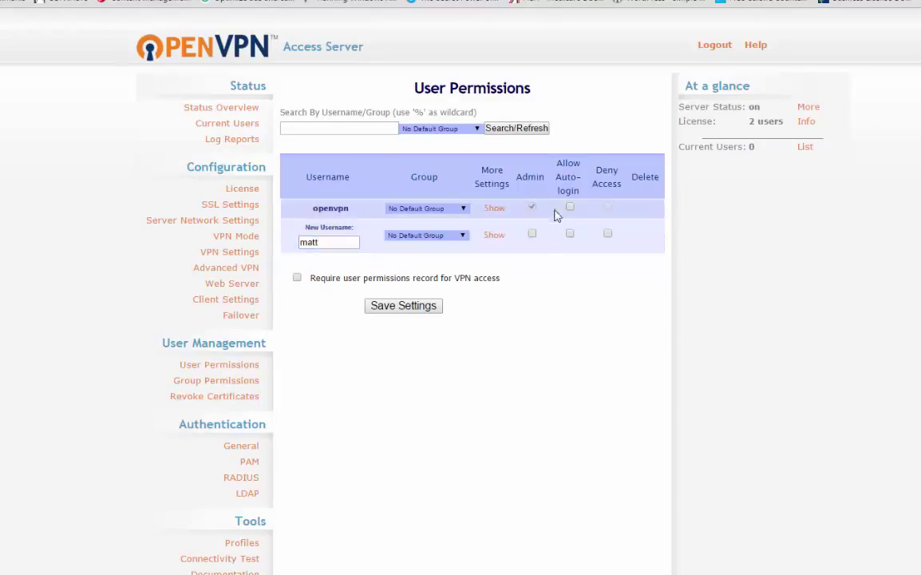
pyautogui.click(570, 233)
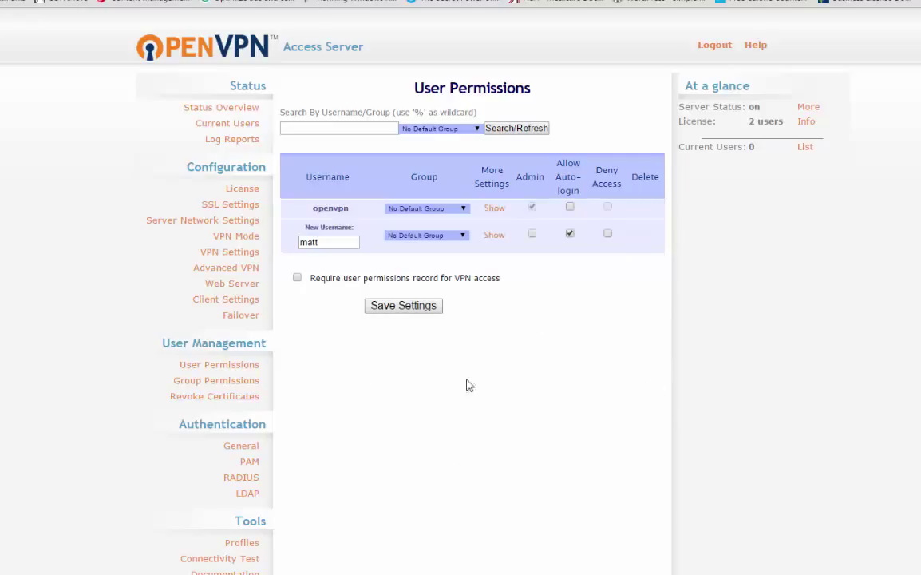
pyautogui.click(403, 305)
pyautogui.click(399, 158)
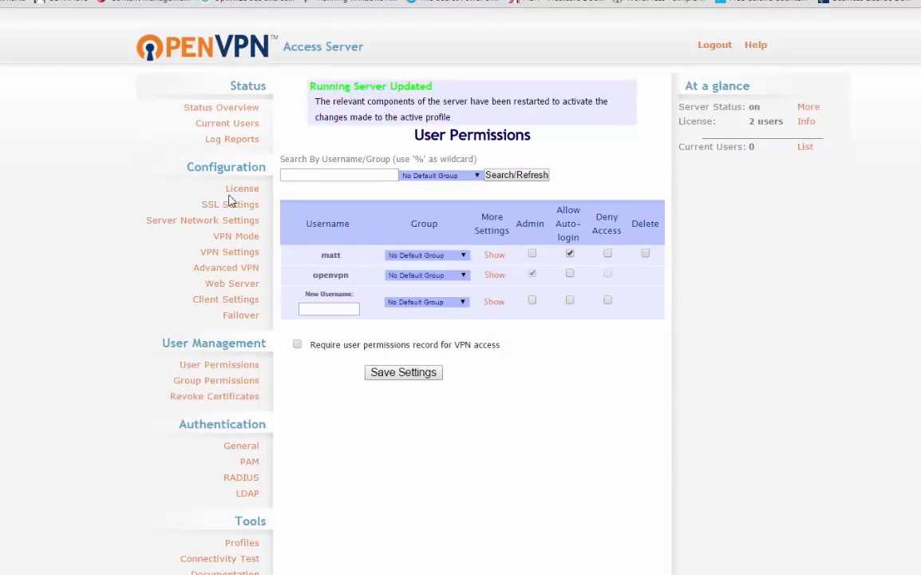
pyautogui.click(241, 190)
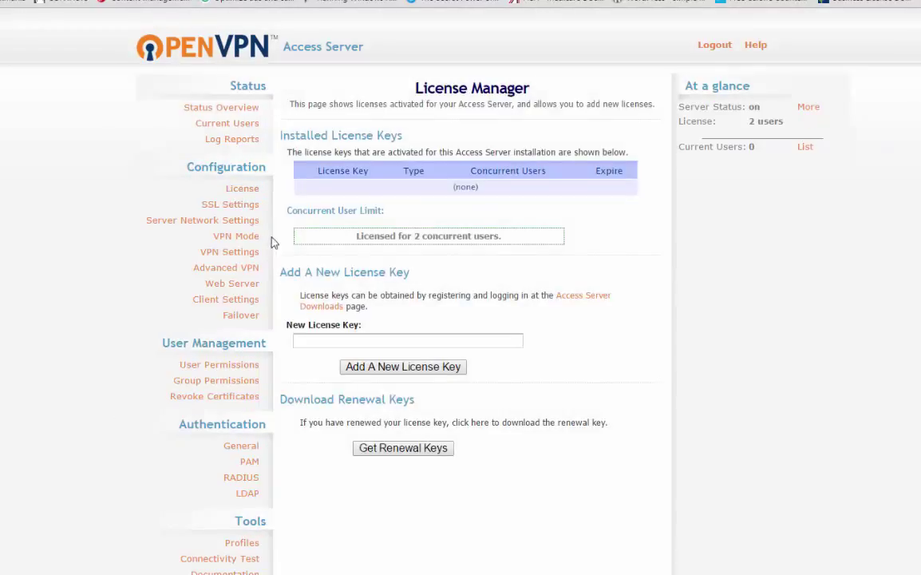
pyautogui.moveTo(353, 237); pyautogui.dragTo(501, 239)
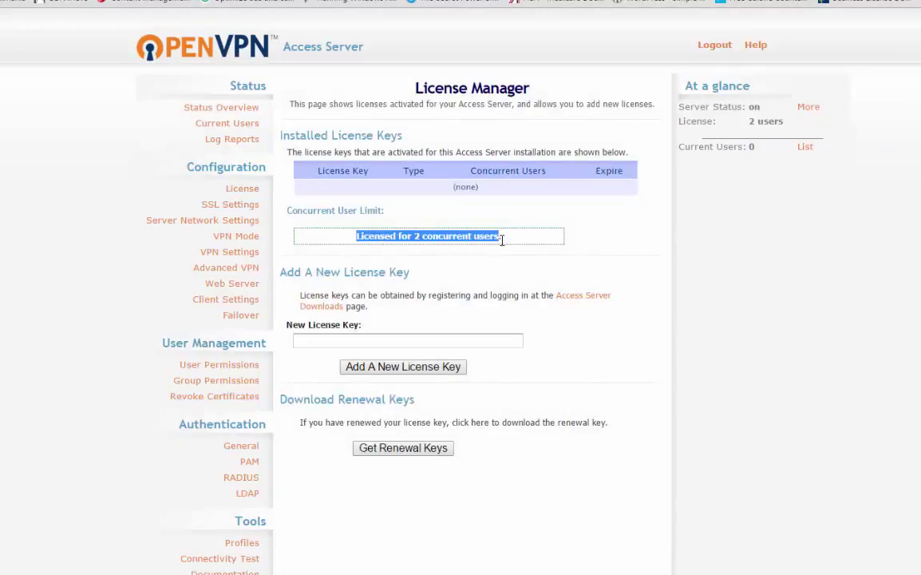
pyautogui.click(914, 276)
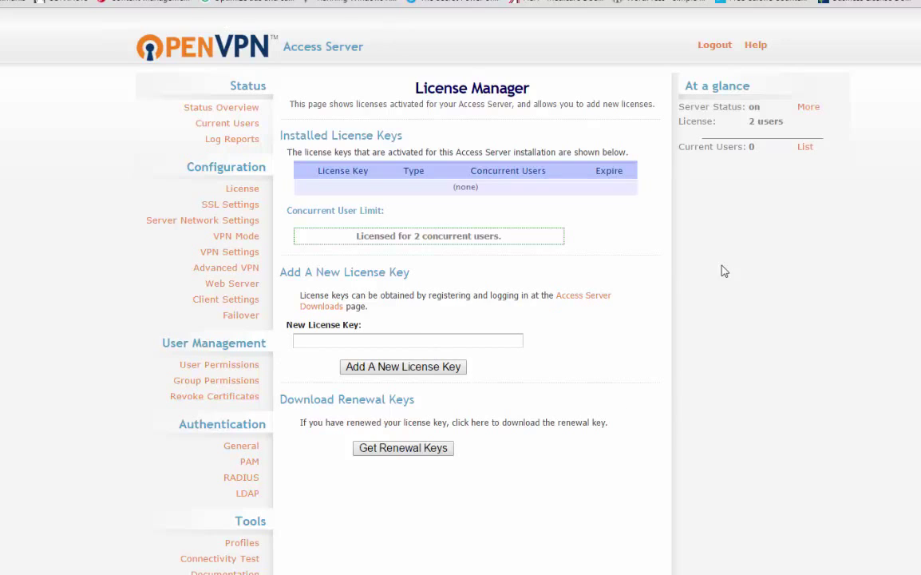
pyautogui.tripleClick(750, 124)
pyautogui.click(718, 140)
pyautogui.moveTo(751, 123); pyautogui.dragTo(838, 130)
pyautogui.click(822, 129)
pyautogui.moveTo(436, 237); pyautogui.dragTo(493, 266)
pyautogui.click(457, 255)
# - Return to Status Overview and highlight the server IP 104.233.79.162
pyautogui.click(231, 107)
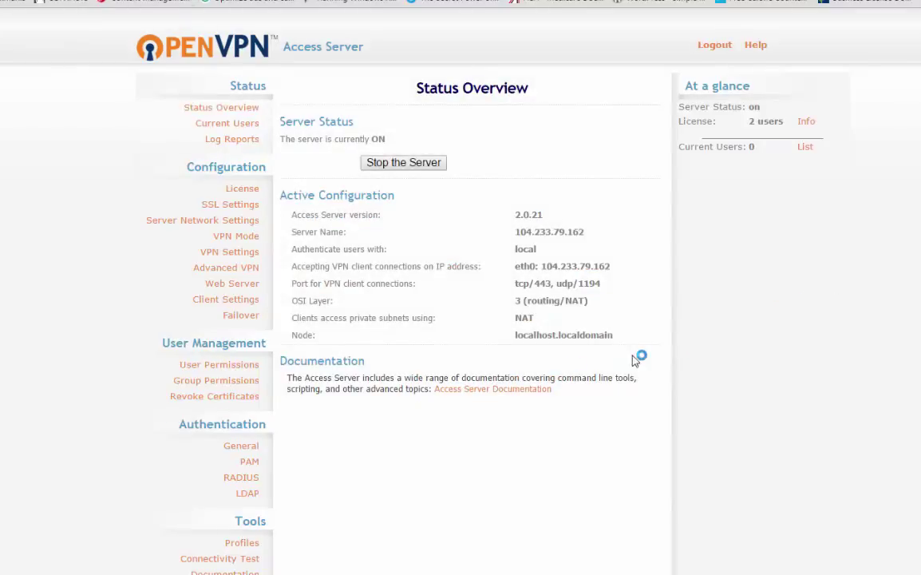
pyautogui.moveTo(525, 232); pyautogui.dragTo(585, 237)
pyautogui.click(620, 247)
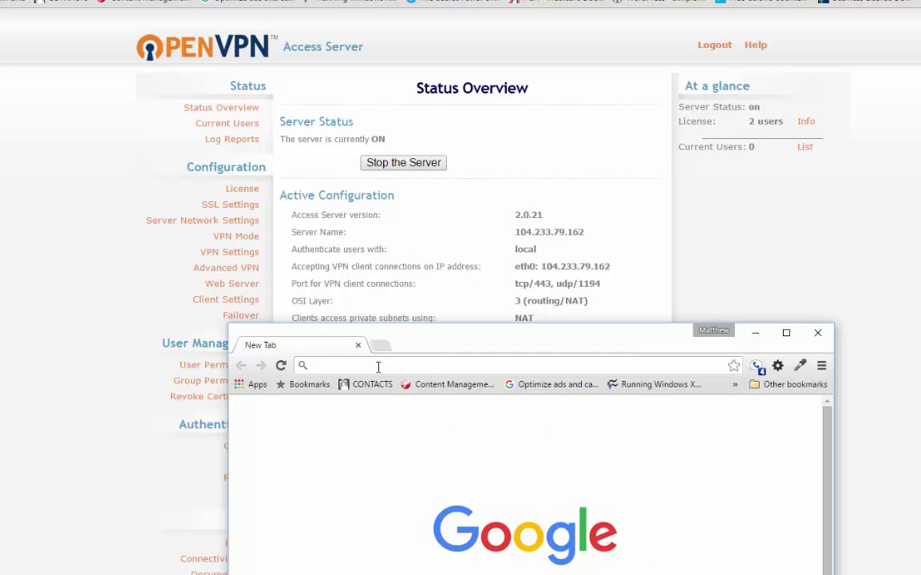
pyautogui.click(379, 365)
pyautogui.write('https')
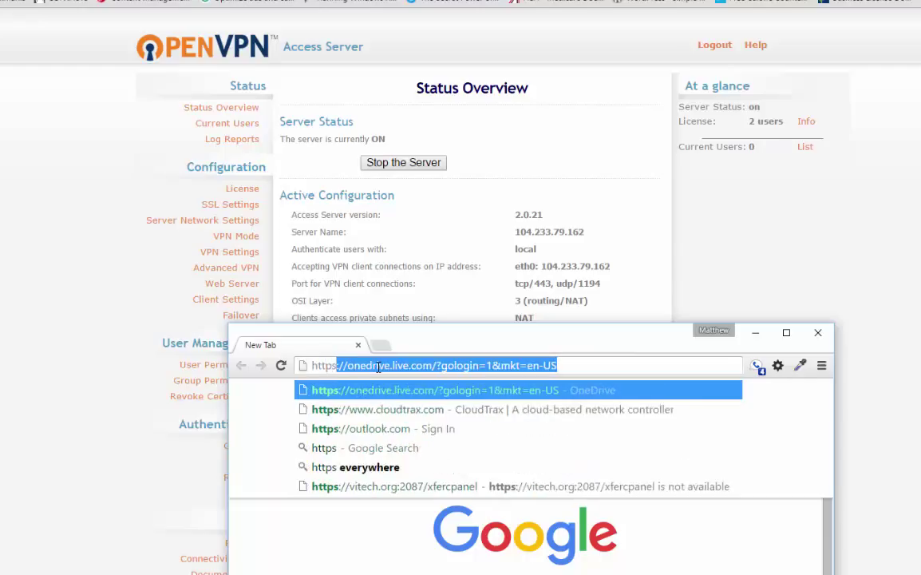
pyautogui.write(':')
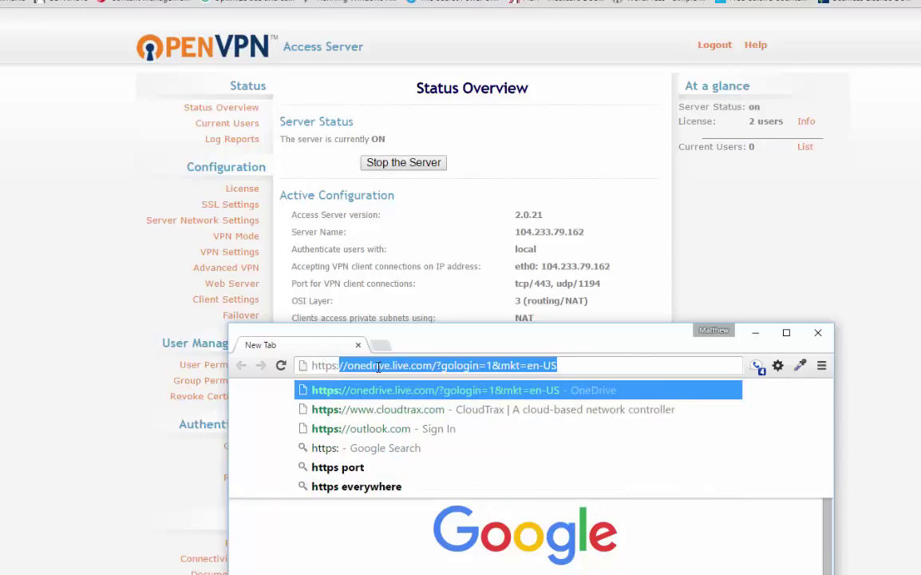
pyautogui.write('//')
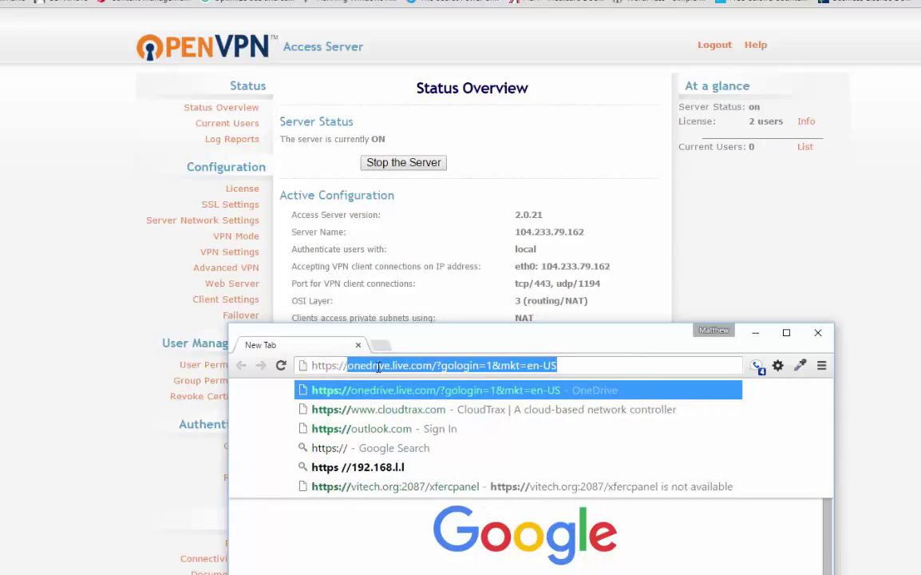
pyautogui.write('104.')
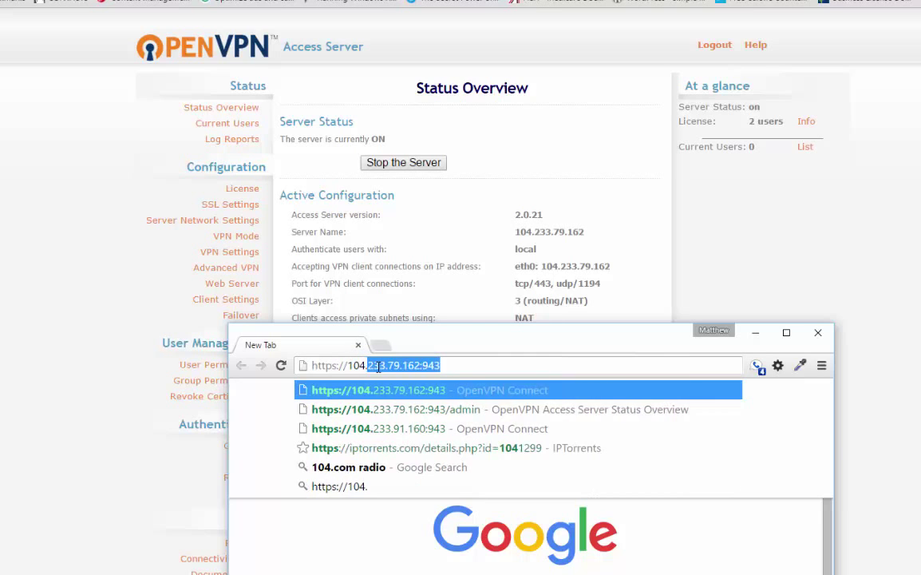
pyautogui.write('233.')
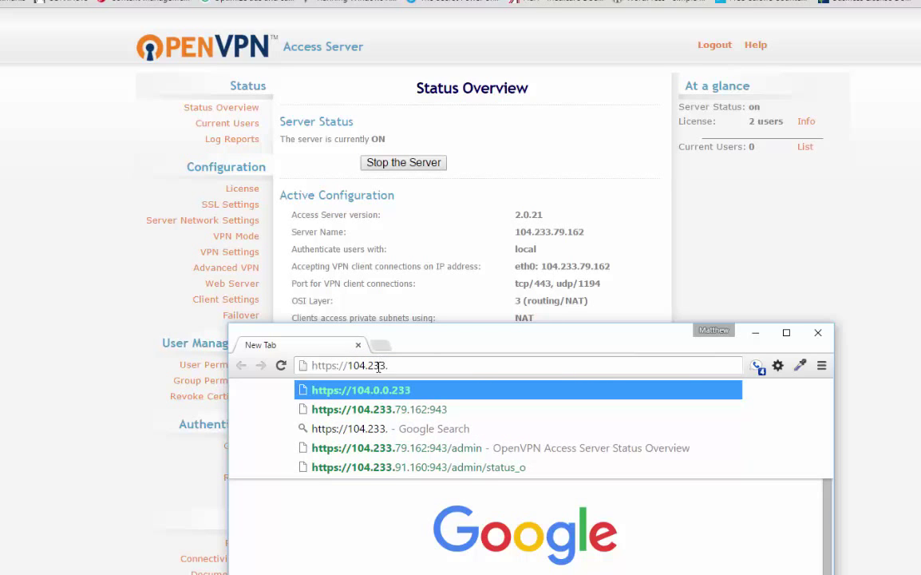
pyautogui.write('79.162')
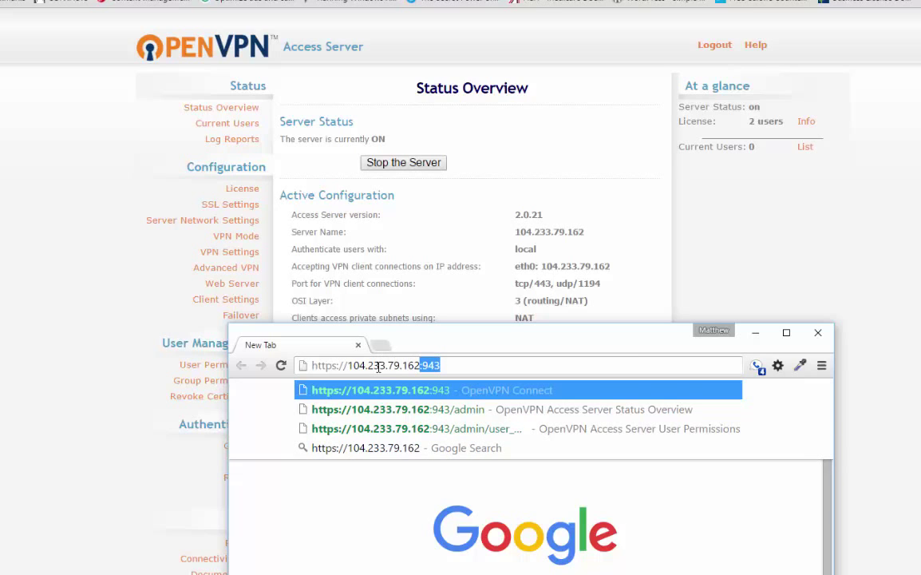
pyautogui.press('Right')
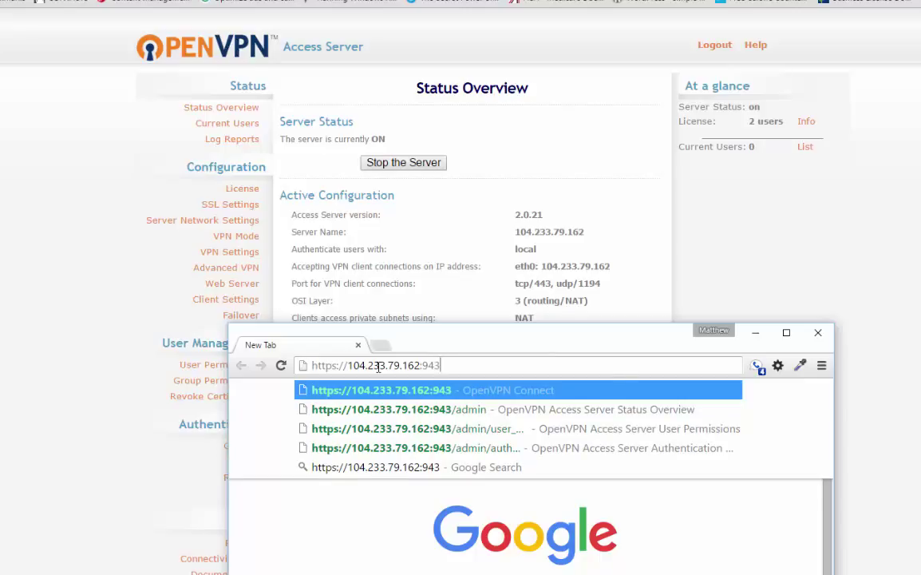
pyautogui.press('Return')
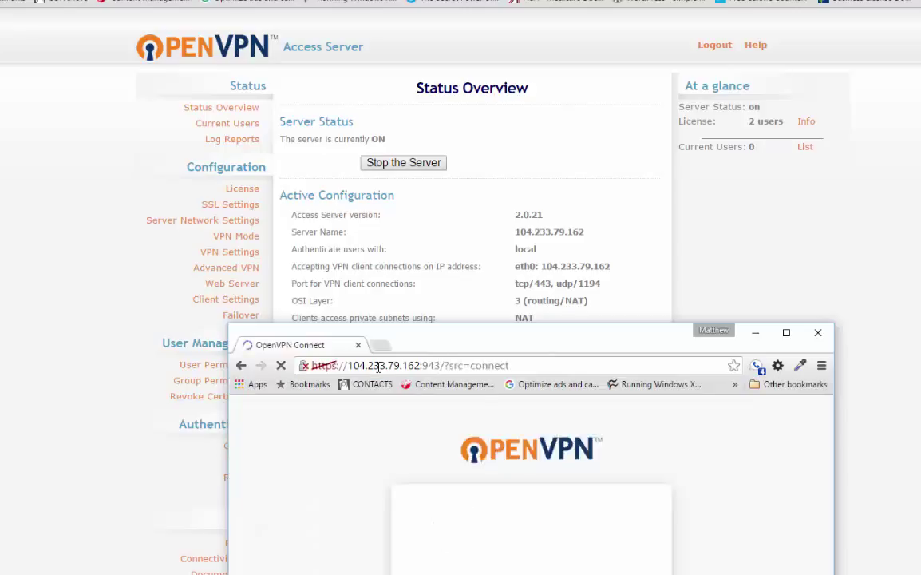
pyautogui.moveTo(763, 339); pyautogui.dragTo(694, 67)
pyautogui.doubleClick(694, 68)
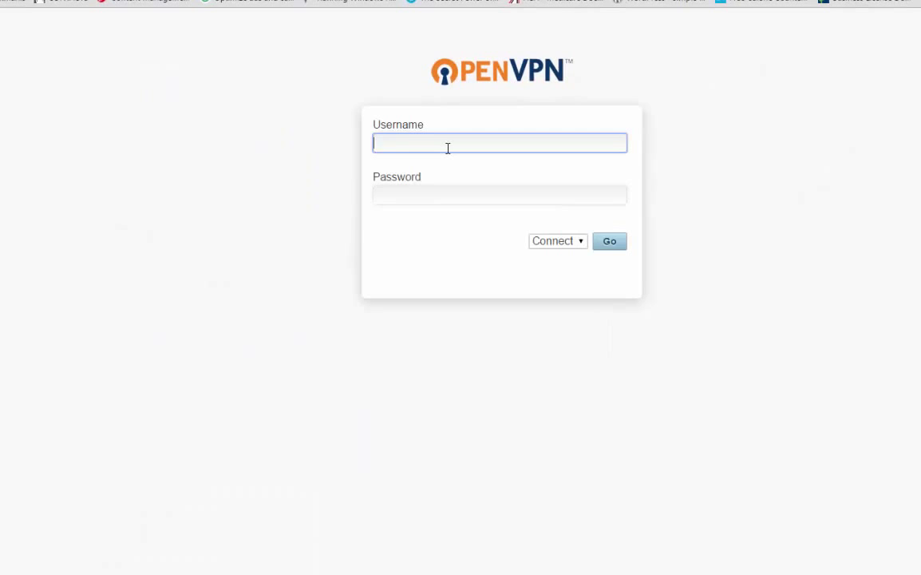
# - Enter username matt, then minimize the login window to reveal the admin page
pyautogui.write('matt')
pyautogui.click(411, 309)
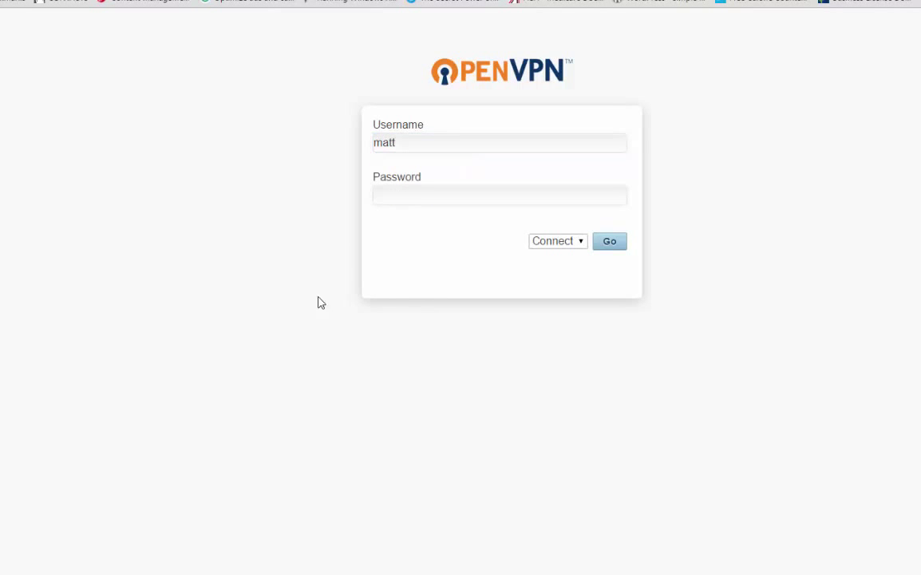
pyautogui.moveTo(398, 9); pyautogui.dragTo(574, 118)
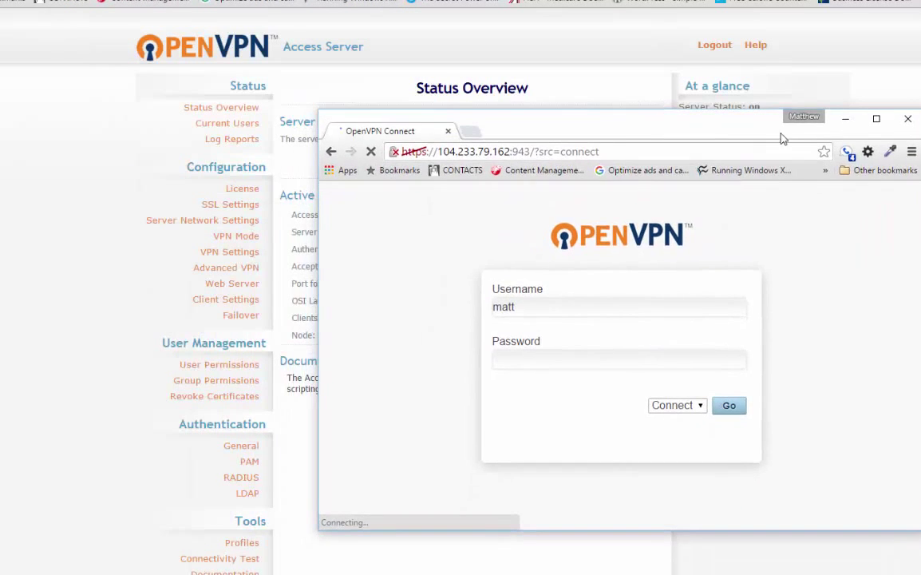
pyautogui.click(846, 116)
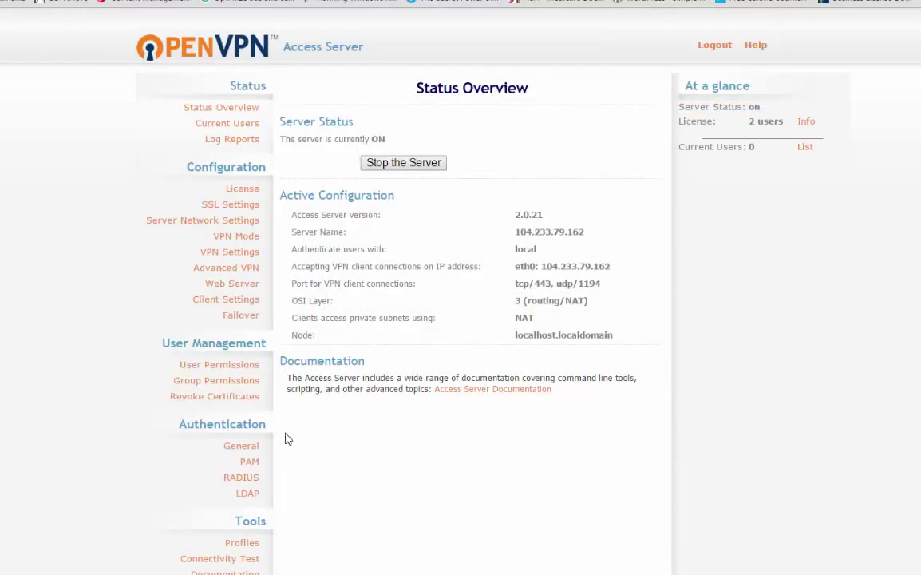
# - Give matt a local password in User Permissions and save, then return to the login's password field
pyautogui.click(243, 368)
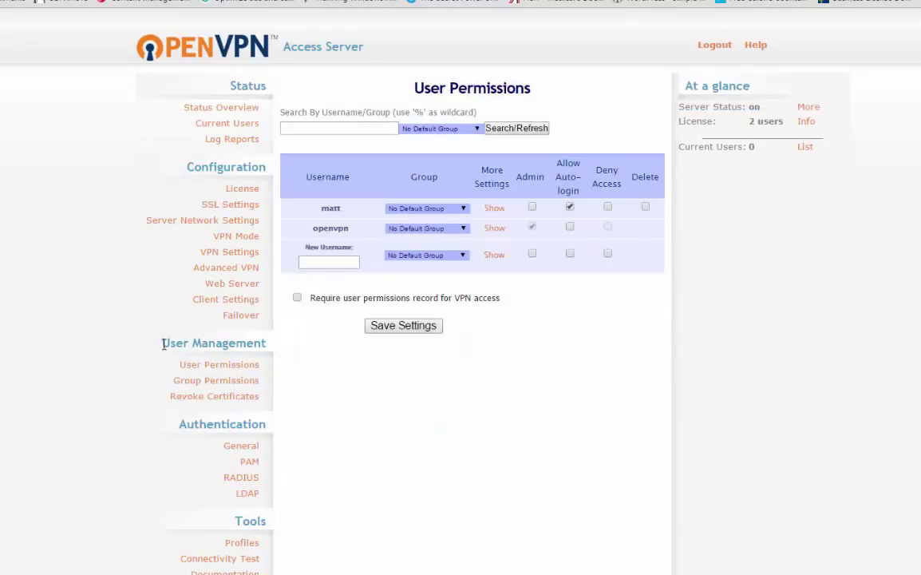
pyautogui.moveTo(170, 342); pyautogui.dragTo(372, 342)
pyautogui.click(331, 232)
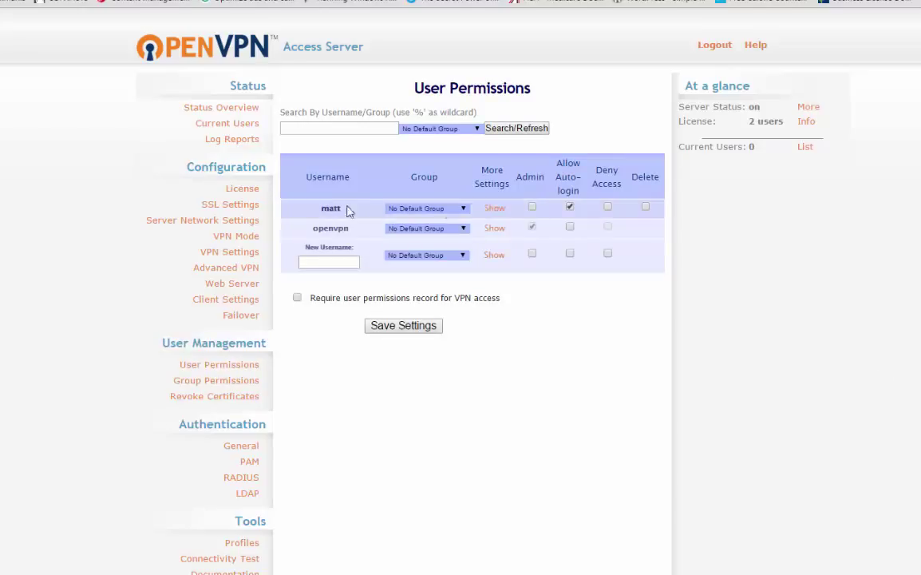
pyautogui.click(493, 209)
pyautogui.click(543, 228)
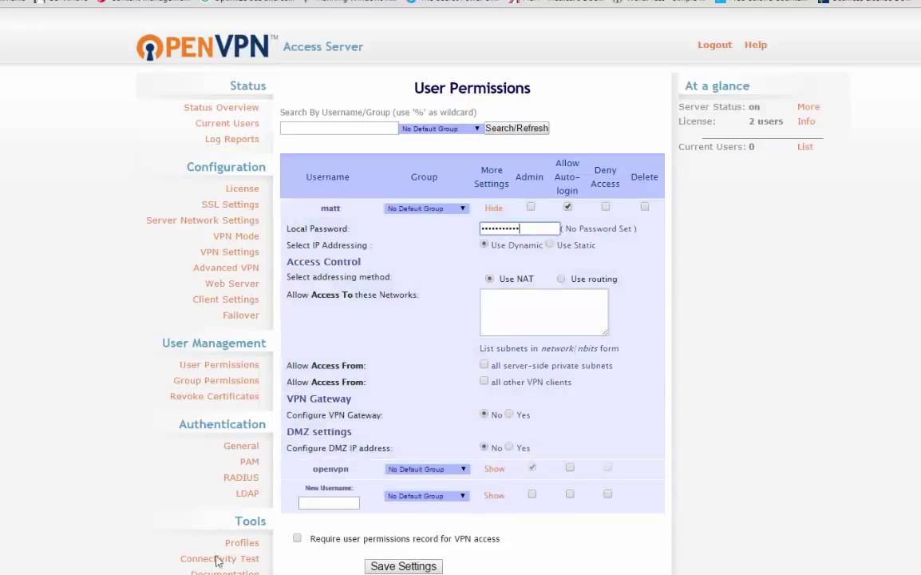
pyautogui.click(418, 563)
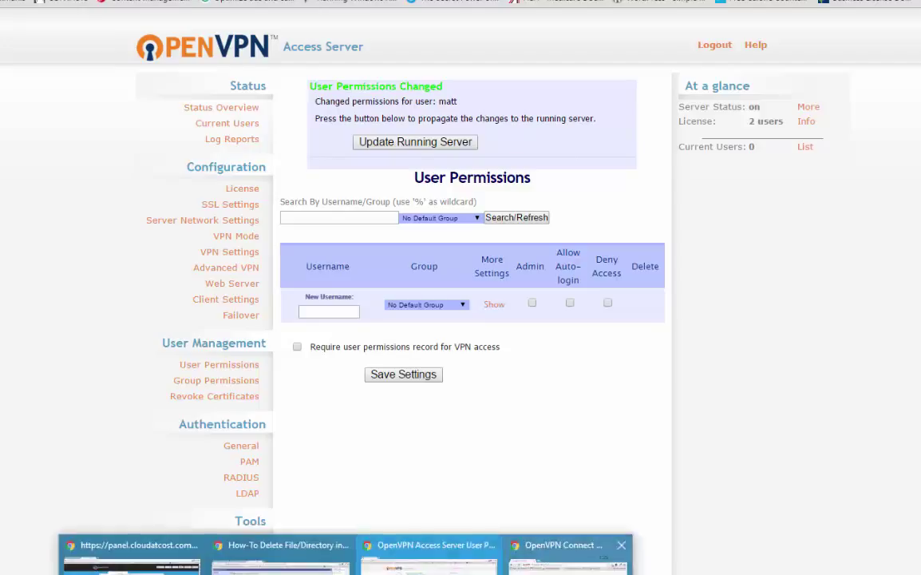
pyautogui.click(834, 559)
pyautogui.click(556, 353)
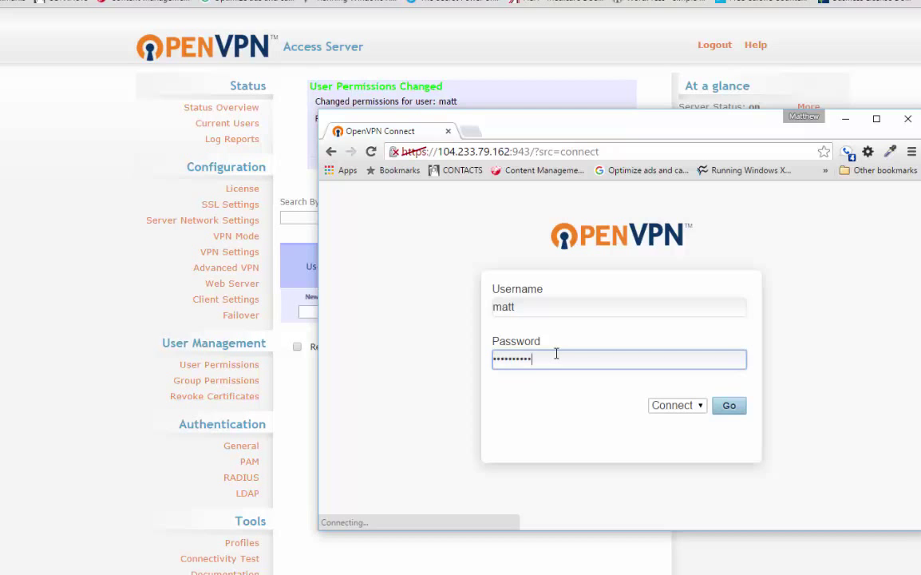
# - Log in on the client page, download and keep the OpenVPN Connect .msi, then run it
pyautogui.press('Return')
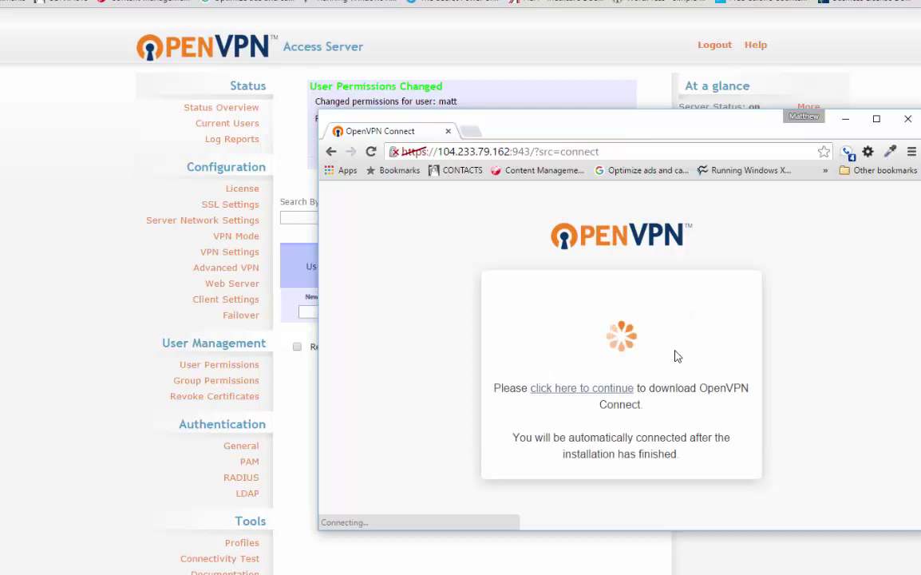
pyautogui.moveTo(622, 141); pyautogui.dragTo(474, 86)
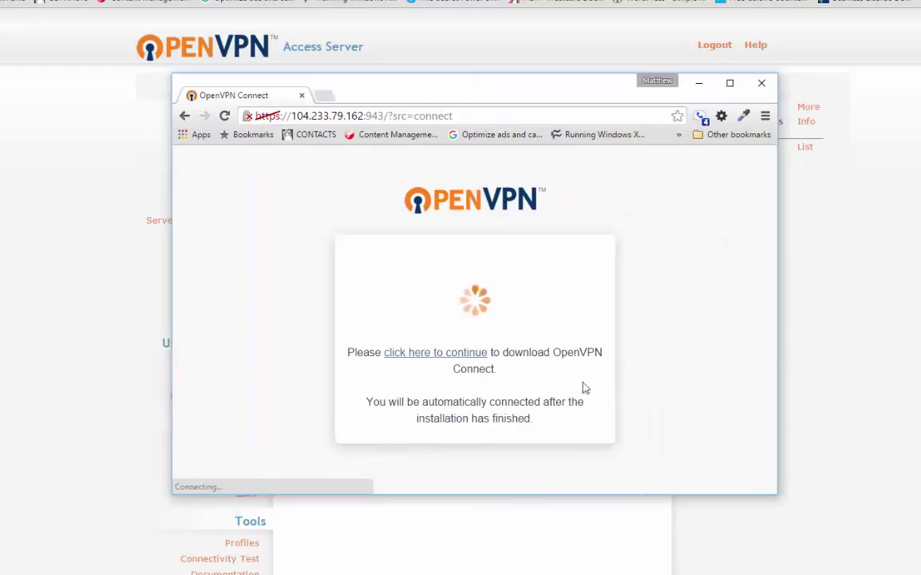
pyautogui.click(434, 354)
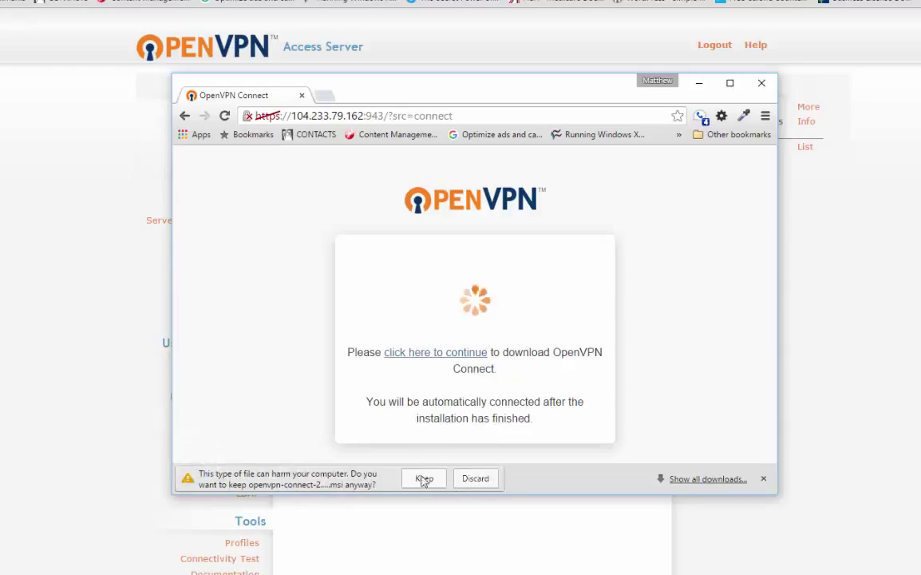
pyautogui.click(421, 479)
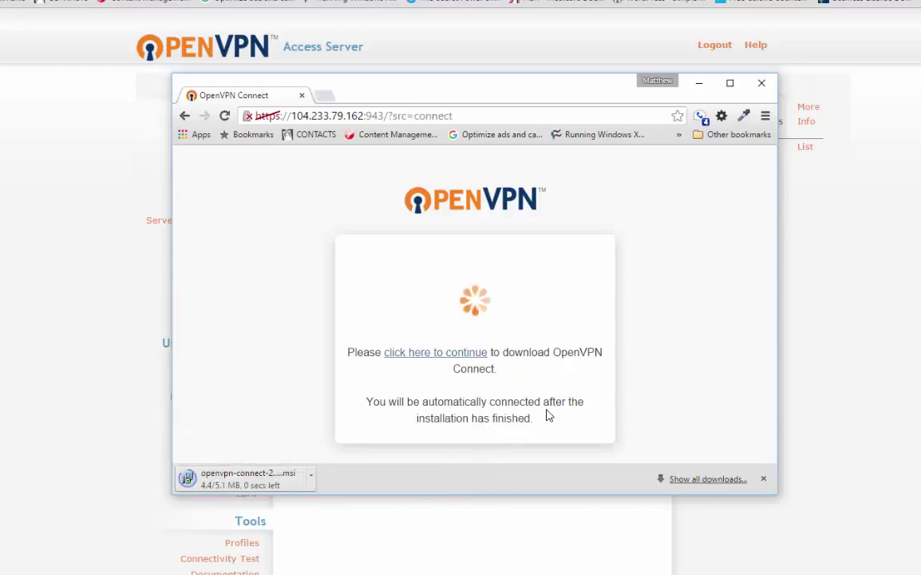
pyautogui.click(269, 481)
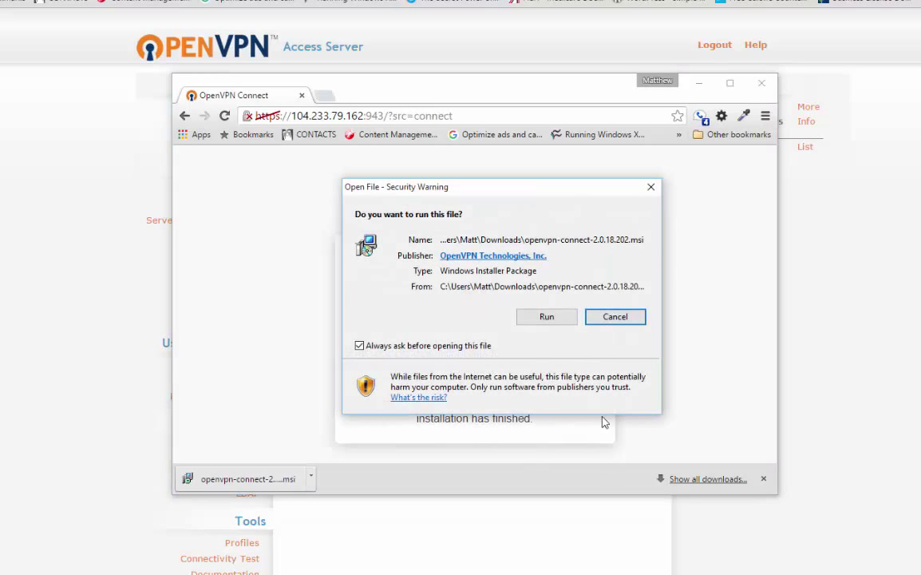
pyautogui.click(543, 318)
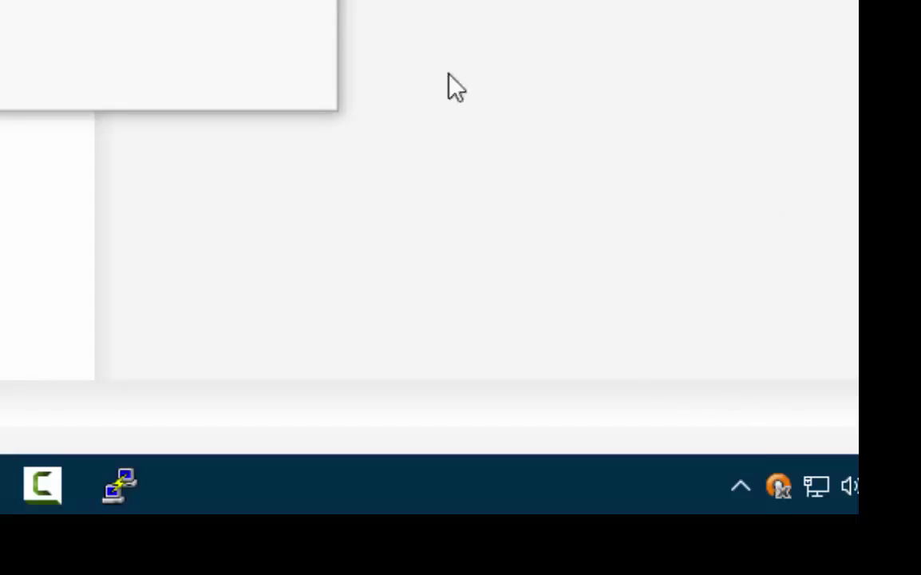
# - Connect OpenVPN Connect to 104.233.79.162 and accept the unverified profile warning
pyautogui.rightClick(779, 482)
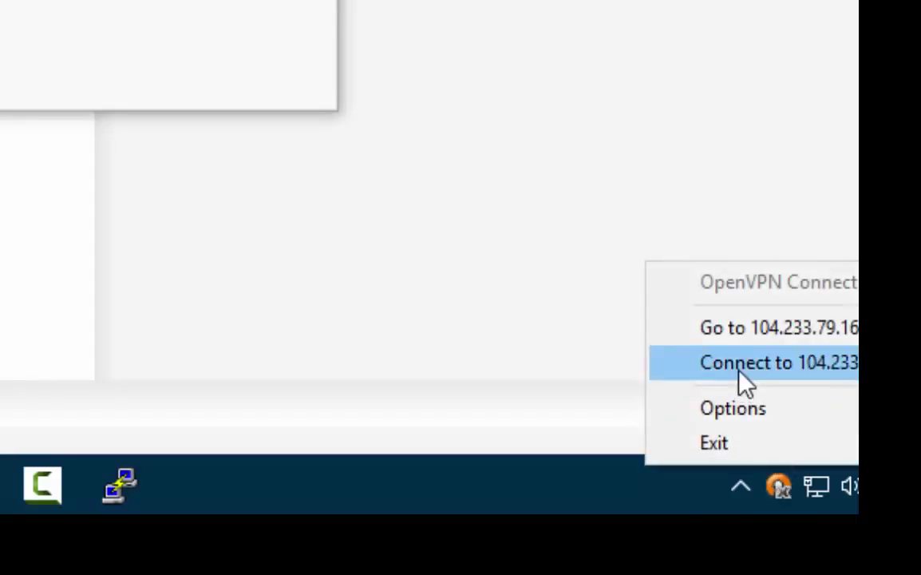
pyautogui.click(811, 371)
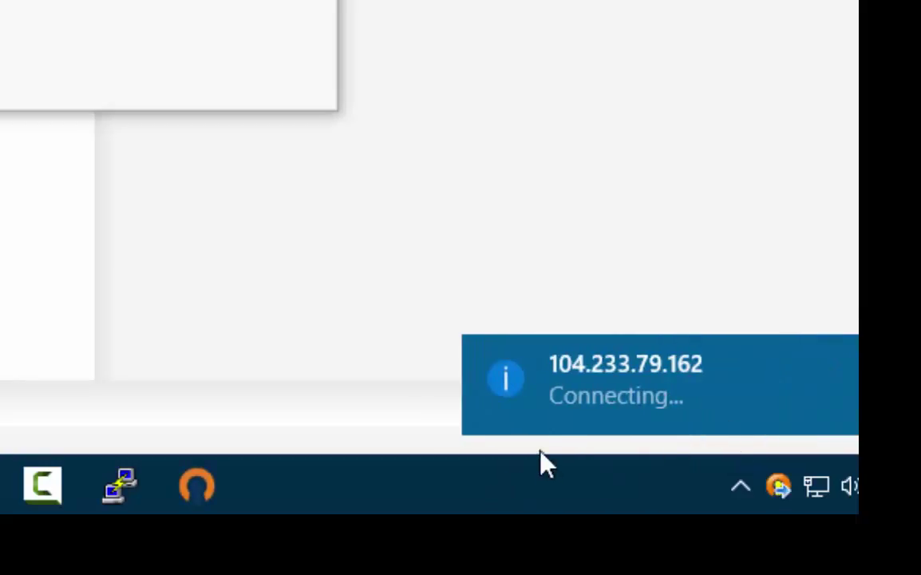
pyautogui.rightClick(781, 497)
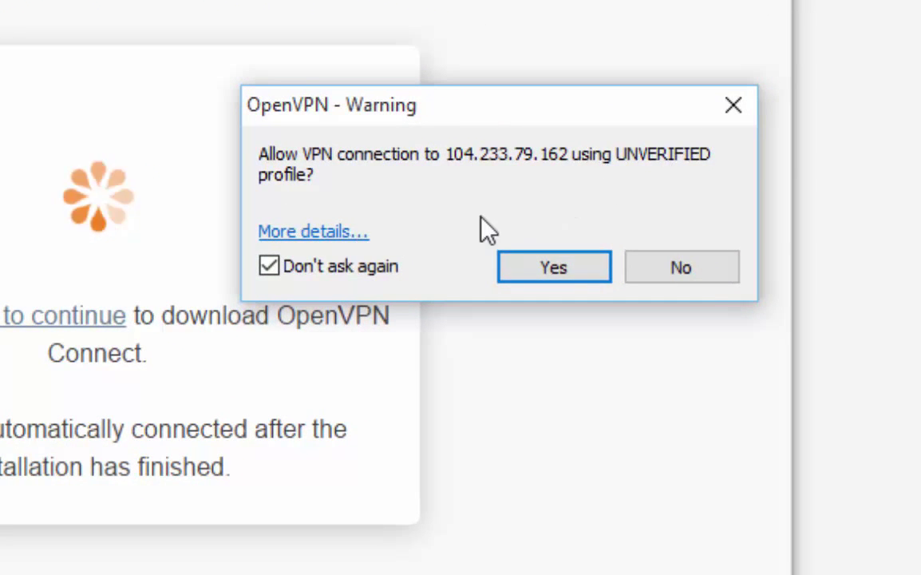
pyautogui.click(569, 269)
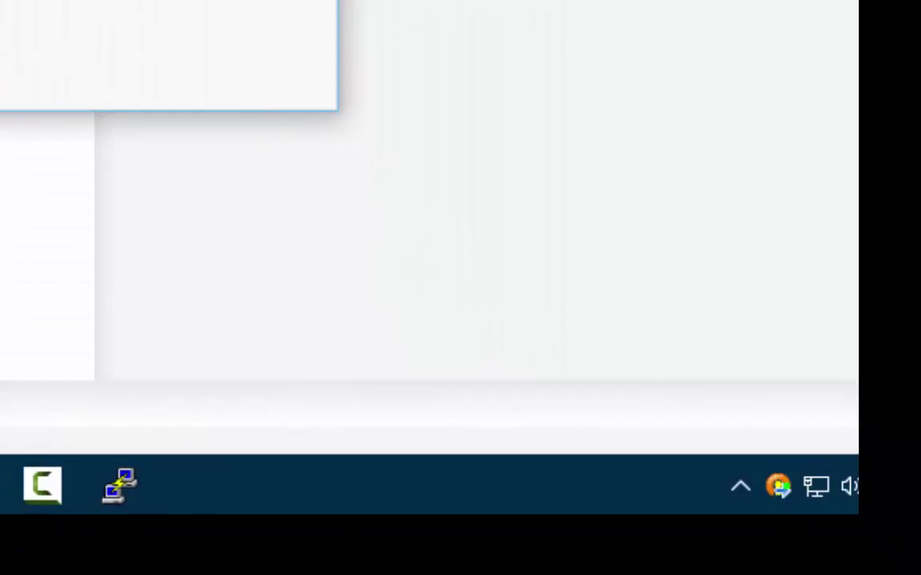
# - Run ipconfig /all and find the TAP adapter's IPv4 address 172.27.232.2
pyautogui.moveTo(778, 486)
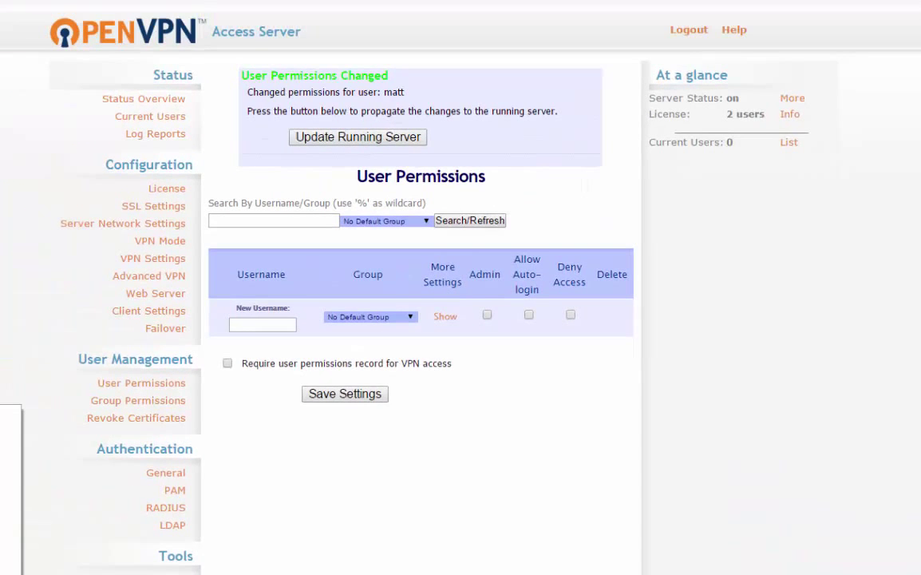
pyautogui.press('Return')
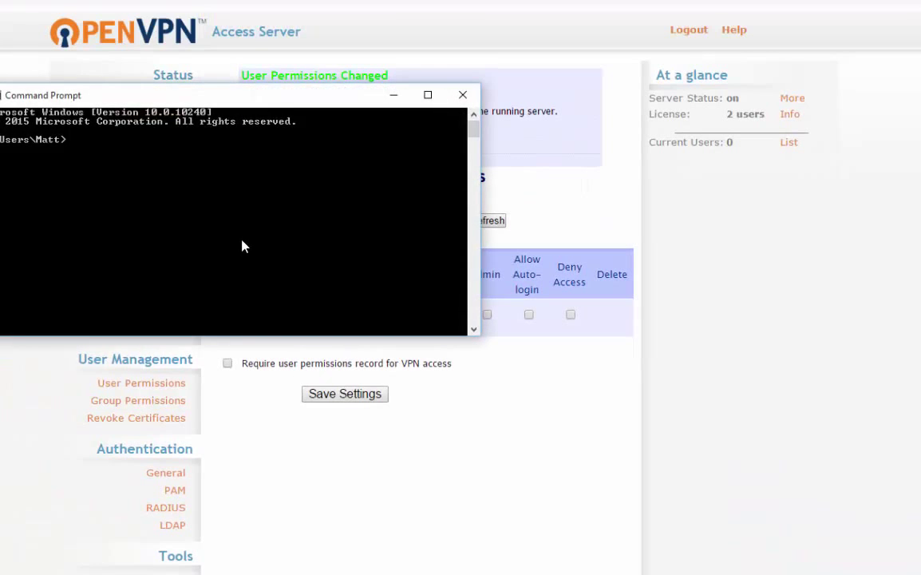
pyautogui.write('ipconfig /all')
pyautogui.press('Return')
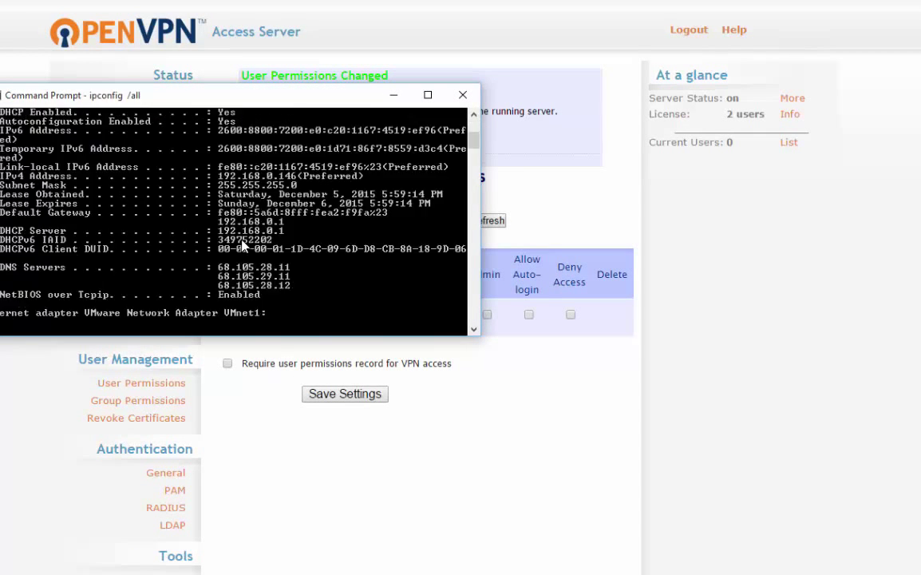
pyautogui.scroll(10, 337, 252)
pyautogui.scroll(5, 343, 224)
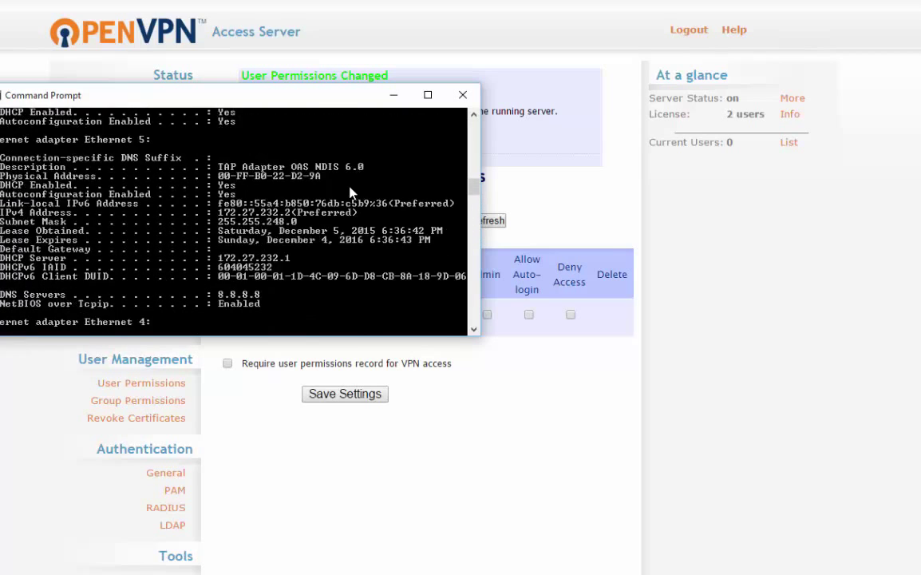
pyautogui.scroll(3, 318, 241)
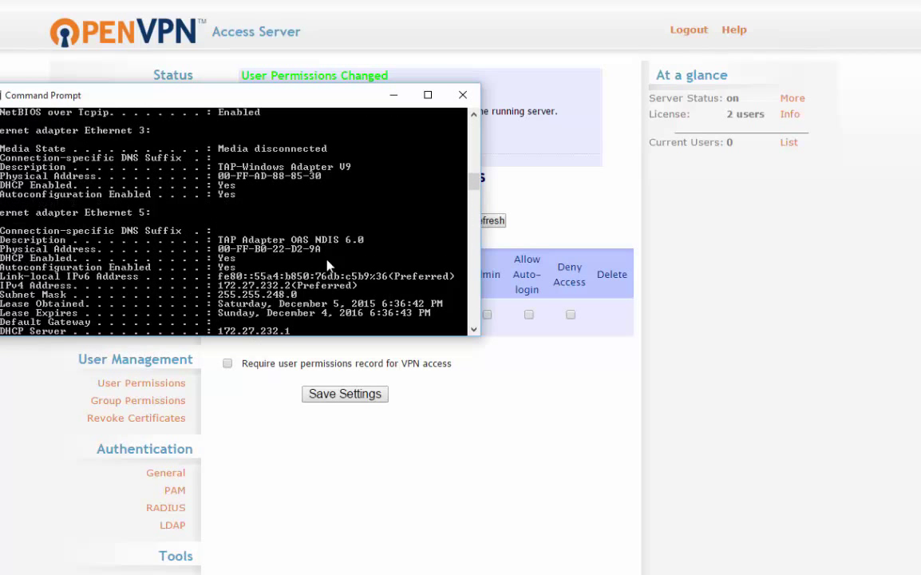
pyautogui.scroll(-1, 407, 245)
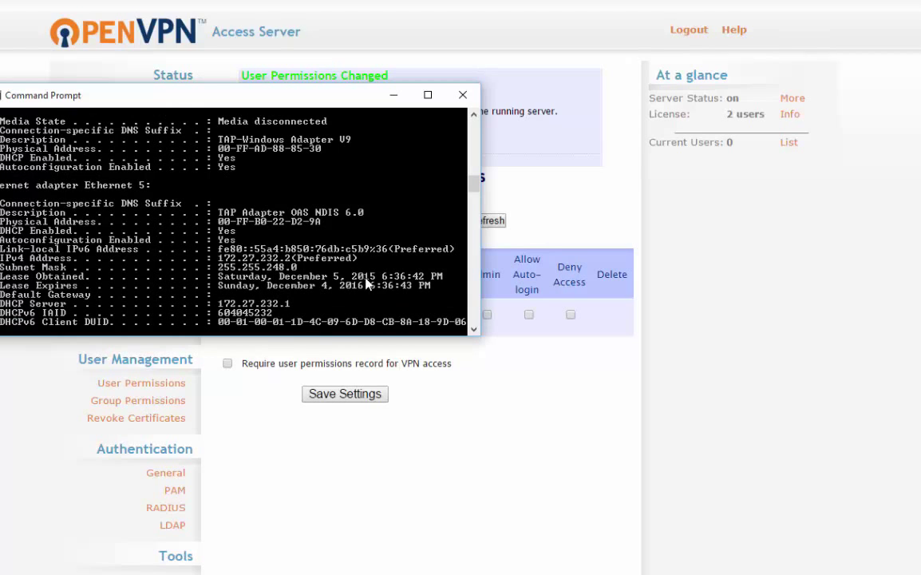
pyautogui.scroll(-2, 391, 244)
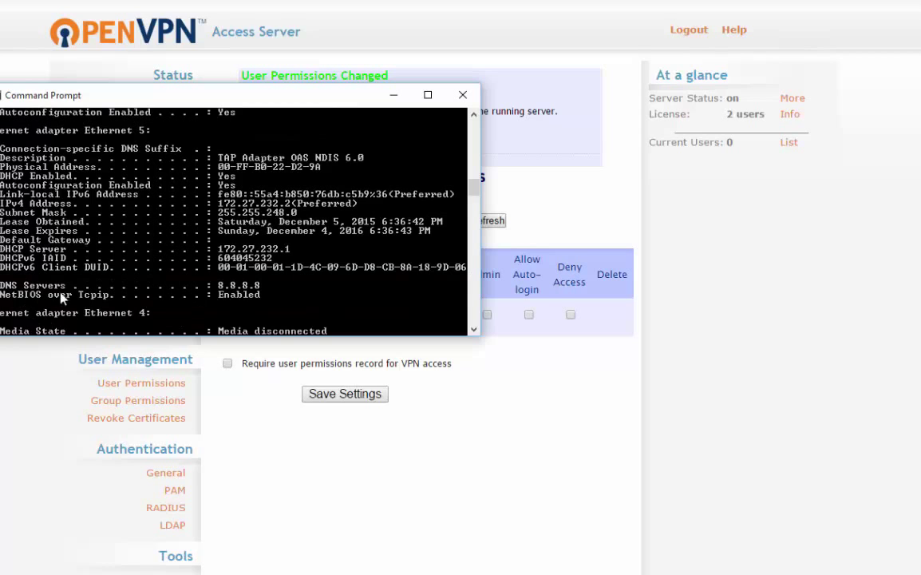
pyautogui.scroll(-6, 391, 271)
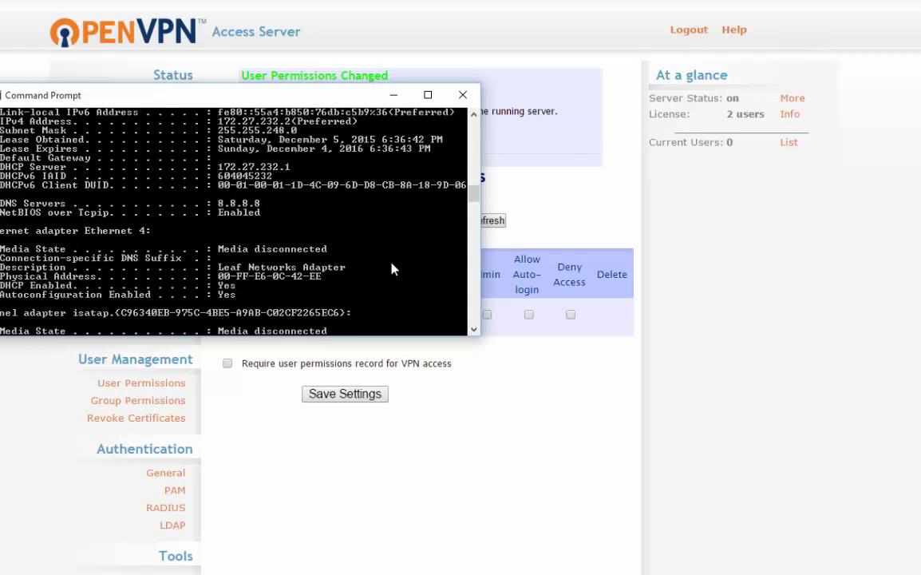
pyautogui.scroll(-10, 390, 271)
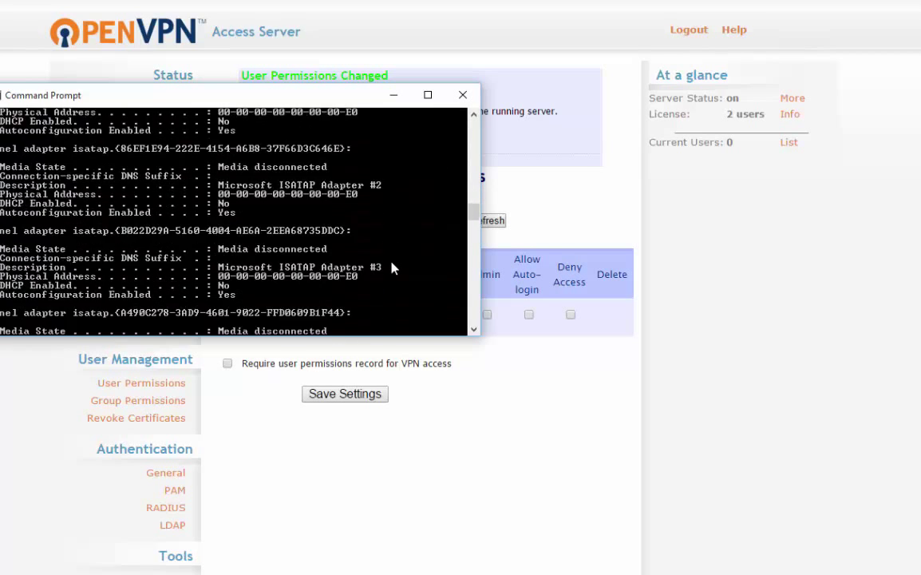
pyautogui.scroll(-6, 386, 278)
pyautogui.scroll(11, 383, 272)
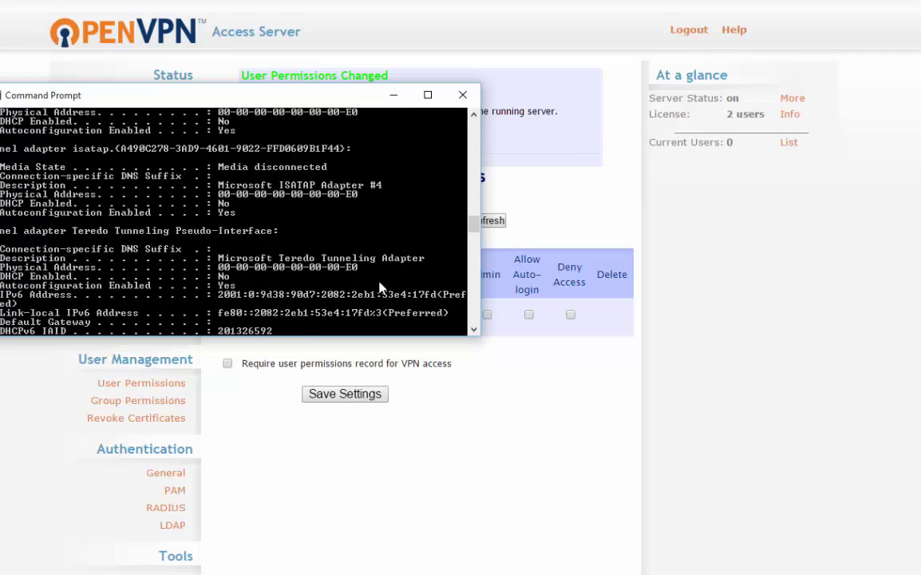
pyautogui.scroll(12, 345, 268)
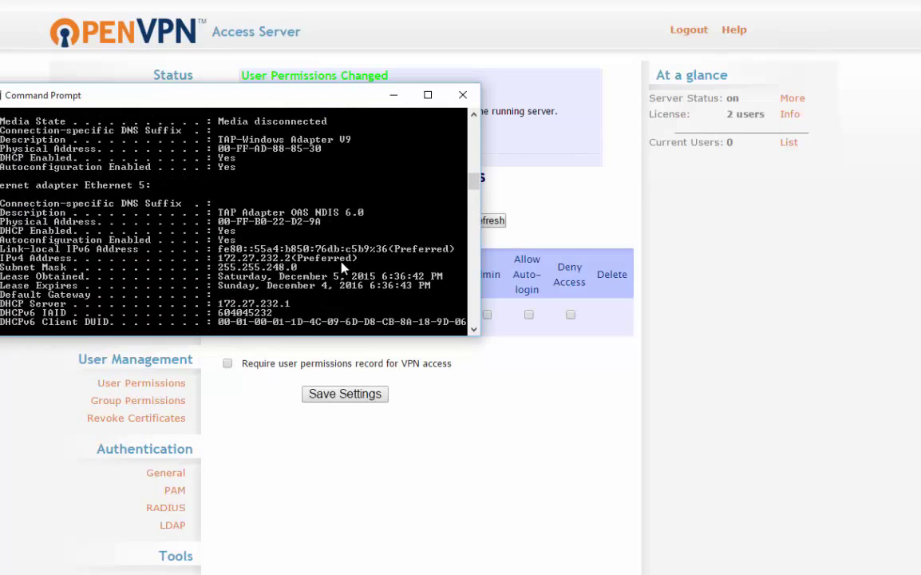
pyautogui.scroll(-3, 345, 269)
# - Close the console, briefly reopen cmd from Run, type ping, then close it
pyautogui.click(463, 94)
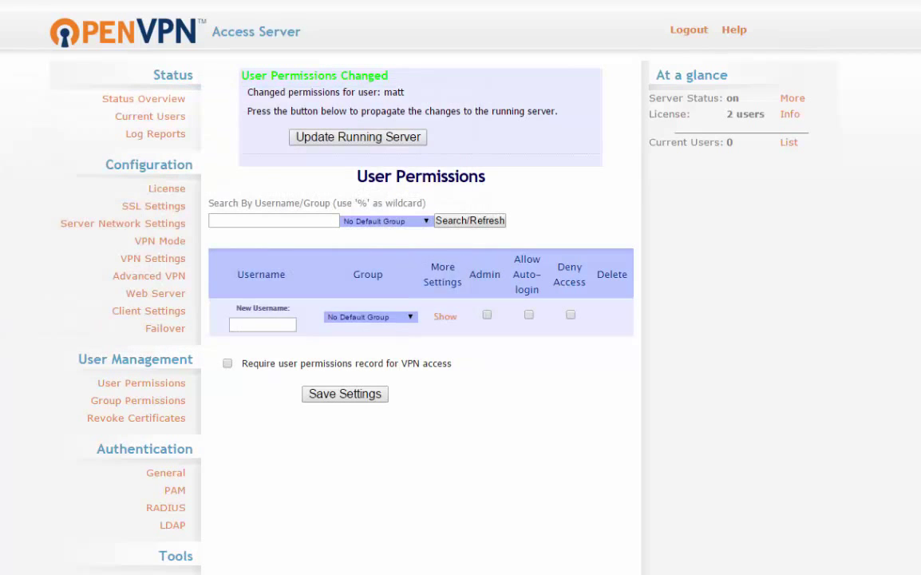
pyautogui.press('super+r')
pyautogui.write('cmd')
pyautogui.press('Return')
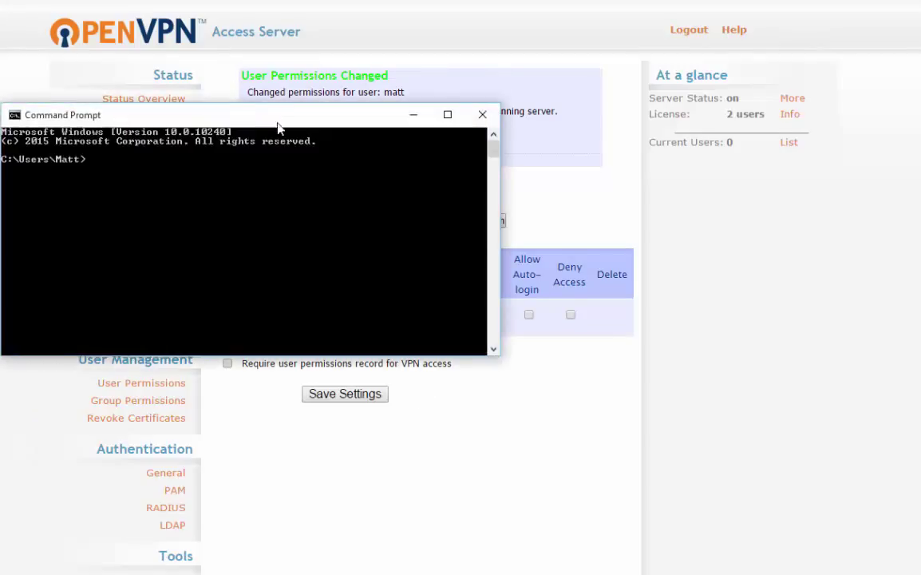
pyautogui.moveTo(278, 126); pyautogui.dragTo(340, 176)
pyautogui.write('ping')
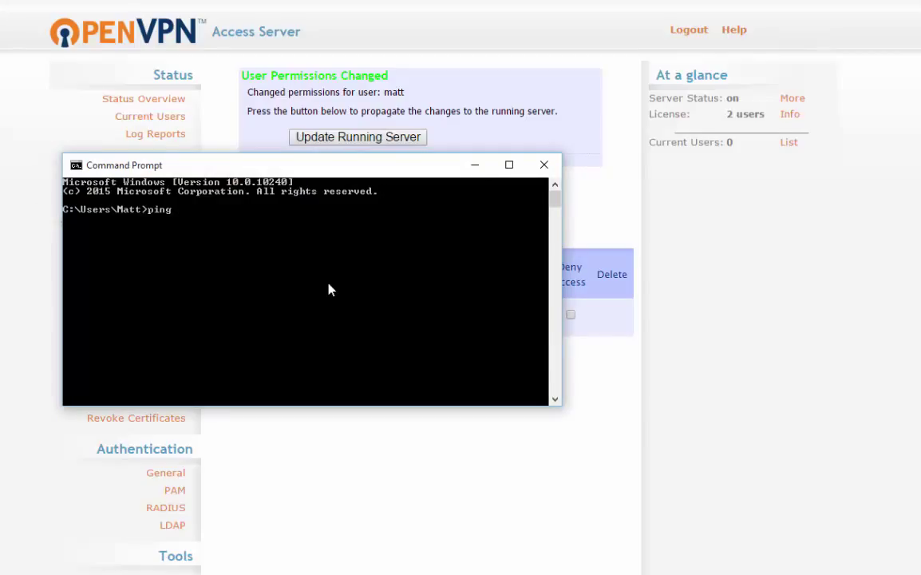
pyautogui.click(551, 162)
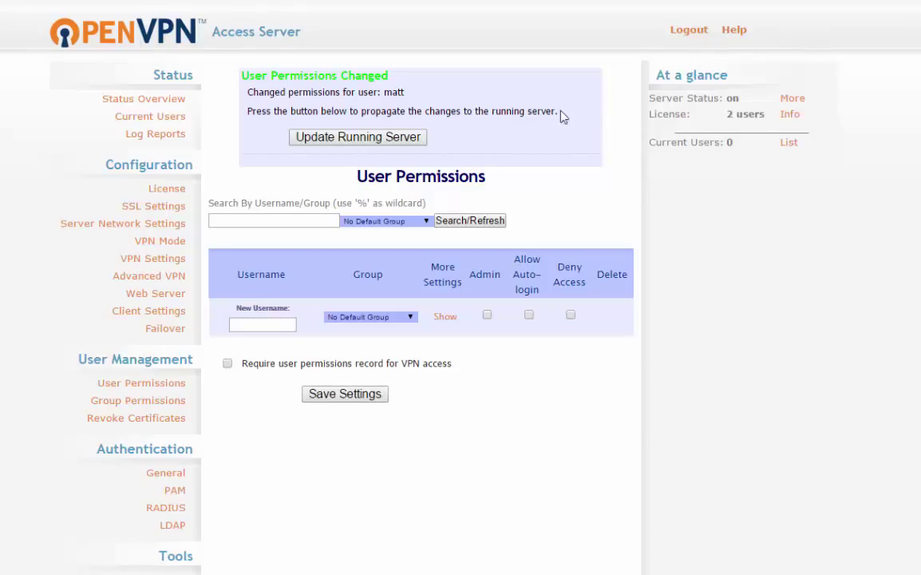
# - Reload the User Permissions page and expand then collapse matt's settings
pyautogui.press('F5')
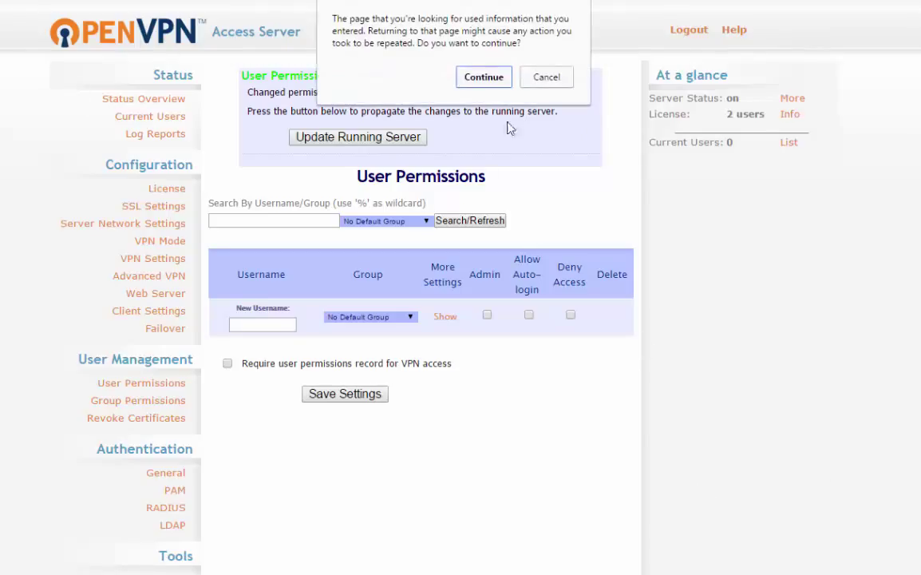
pyautogui.click(546, 73)
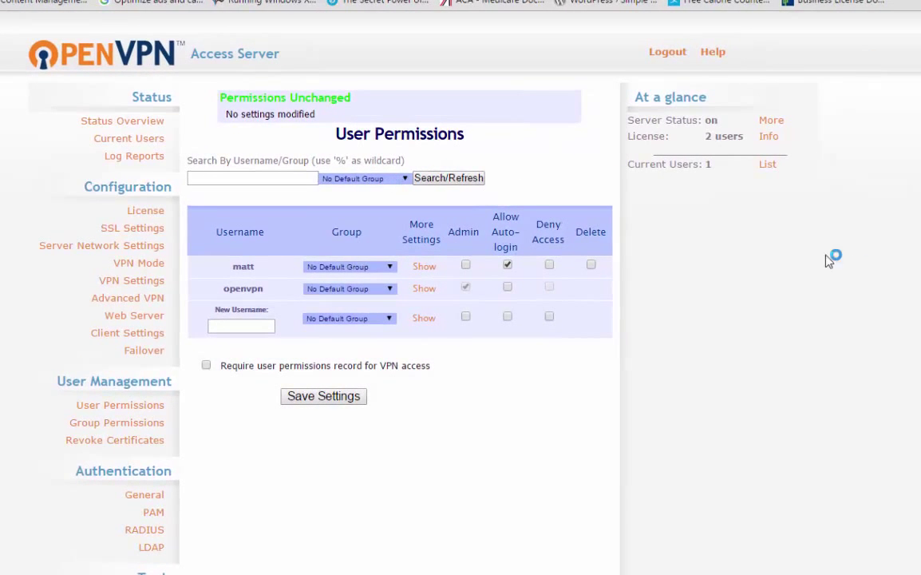
pyautogui.click(425, 266)
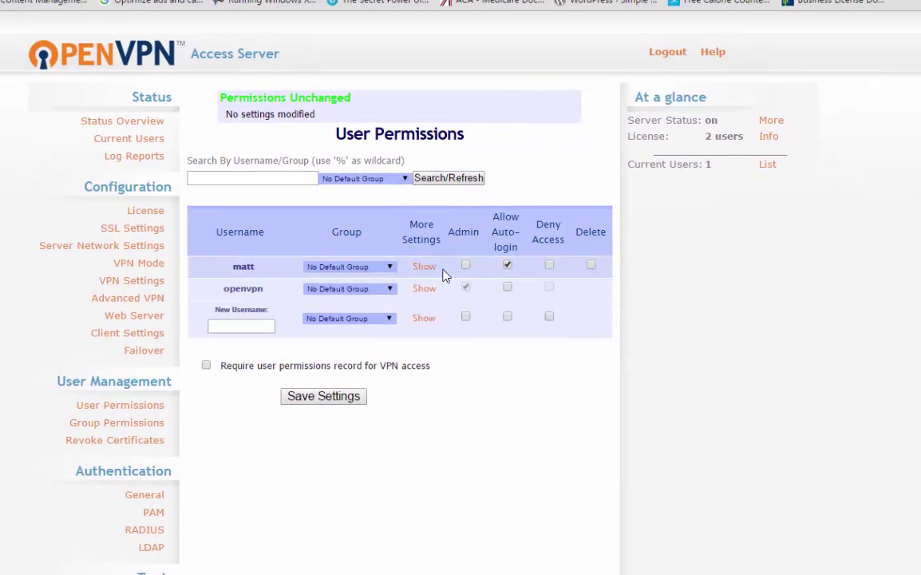
pyautogui.click(430, 267)
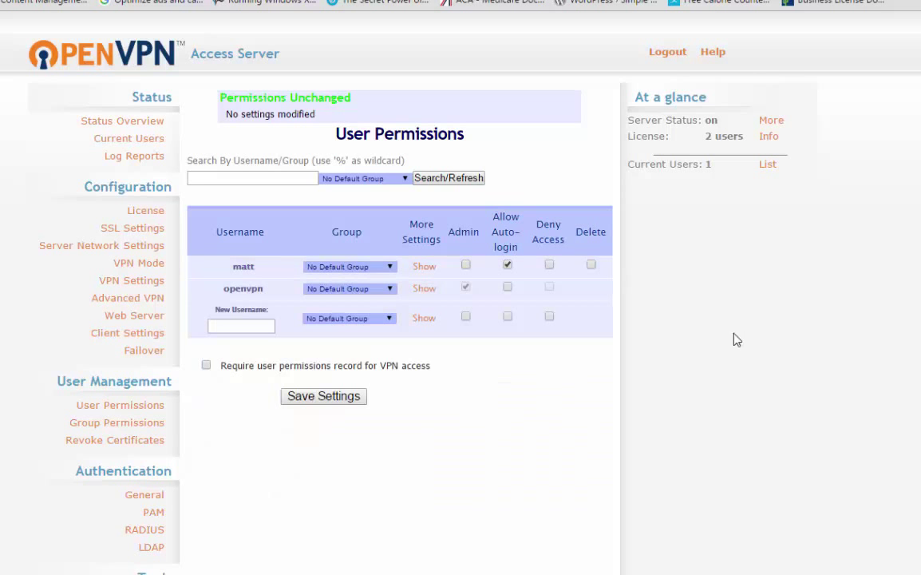
# - List Current Users to see the one client at VPN address 172.27.232.2
pyautogui.tripleClick(668, 165)
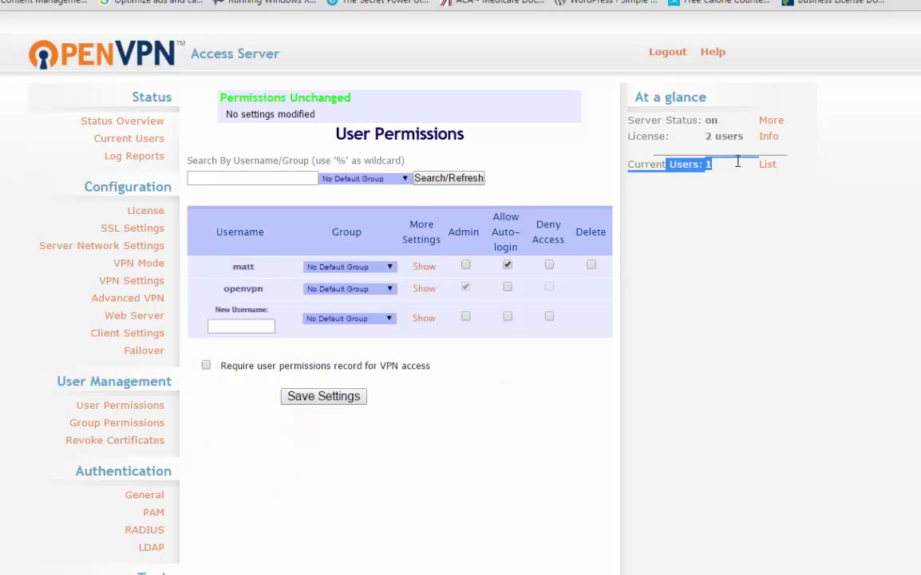
pyautogui.click(771, 166)
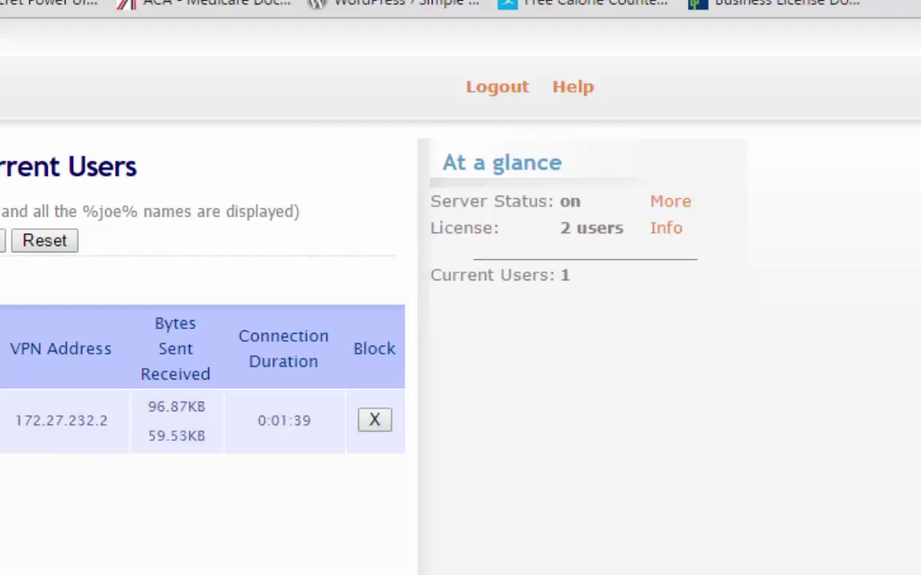
pyautogui.moveTo(17, 411); pyautogui.dragTo(133, 435)
pyautogui.click(119, 557)
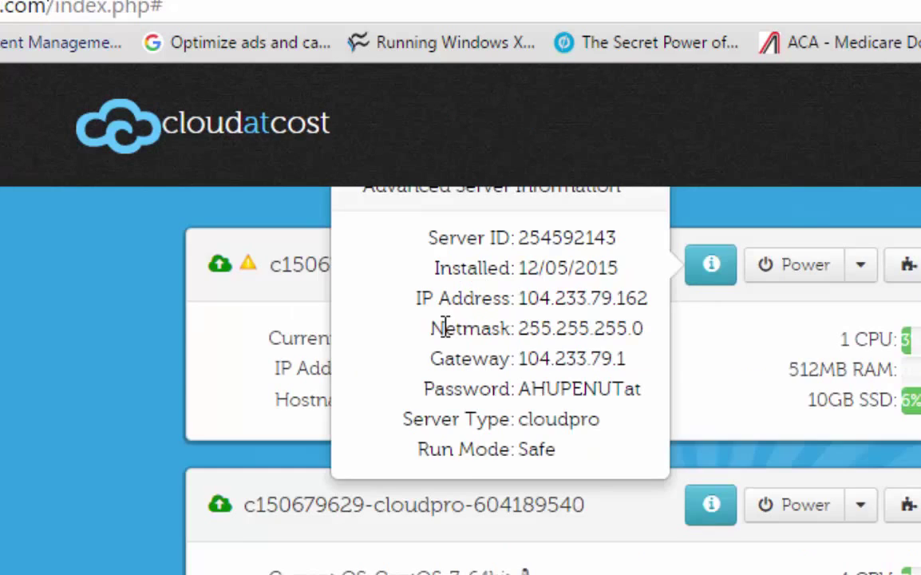
# - Enter secure.myhouse.com as the 104.233.79.162 server's reverse DNS, then cancel without saving
pyautogui.click(718, 271)
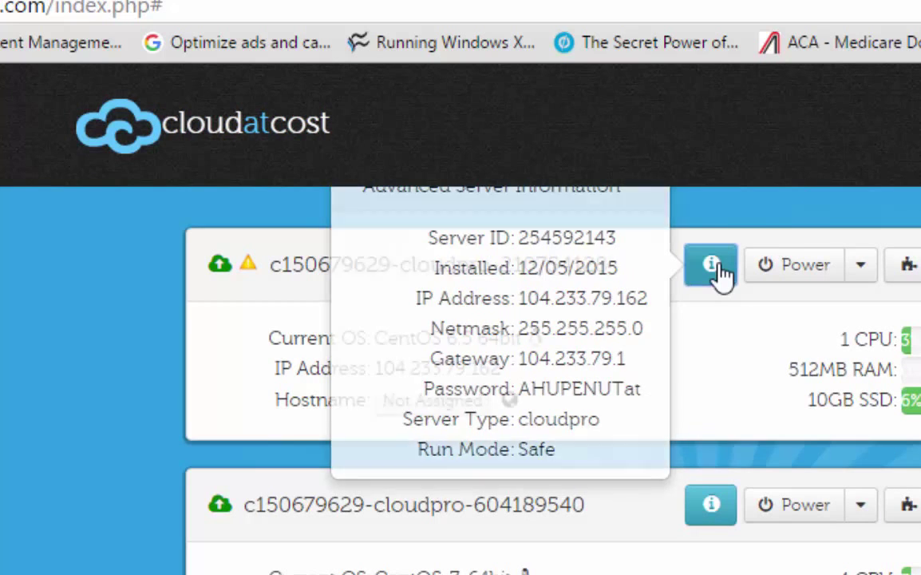
pyautogui.click(903, 272)
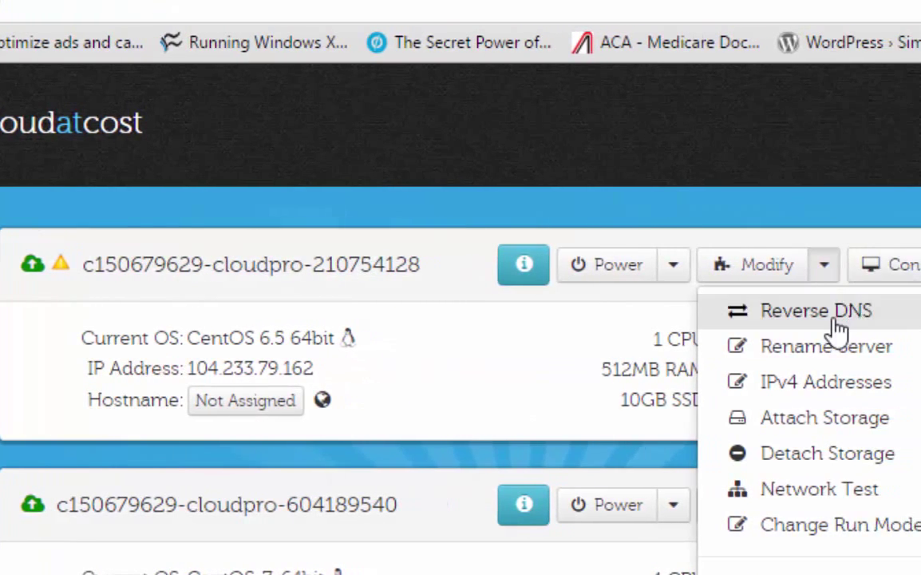
pyautogui.click(833, 322)
pyautogui.click(414, 334)
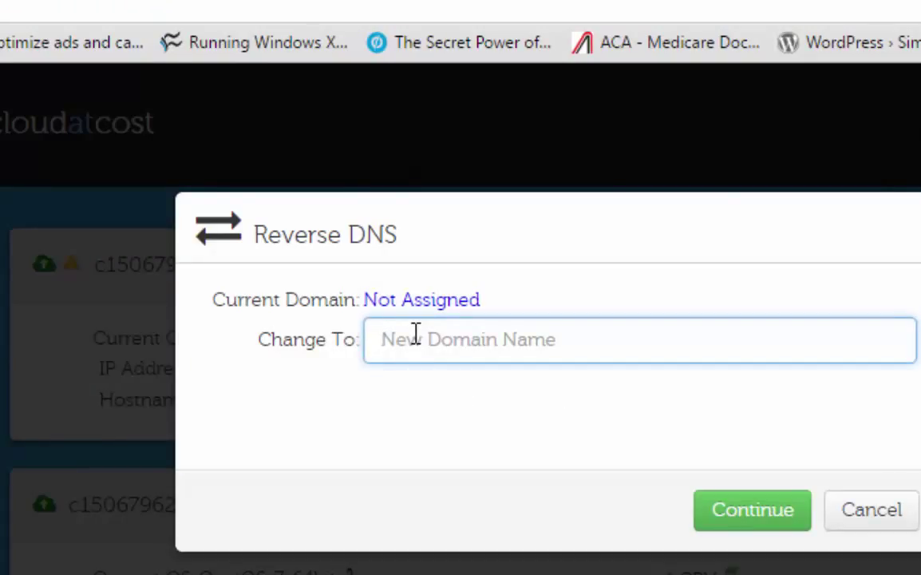
pyautogui.write('secure.my')
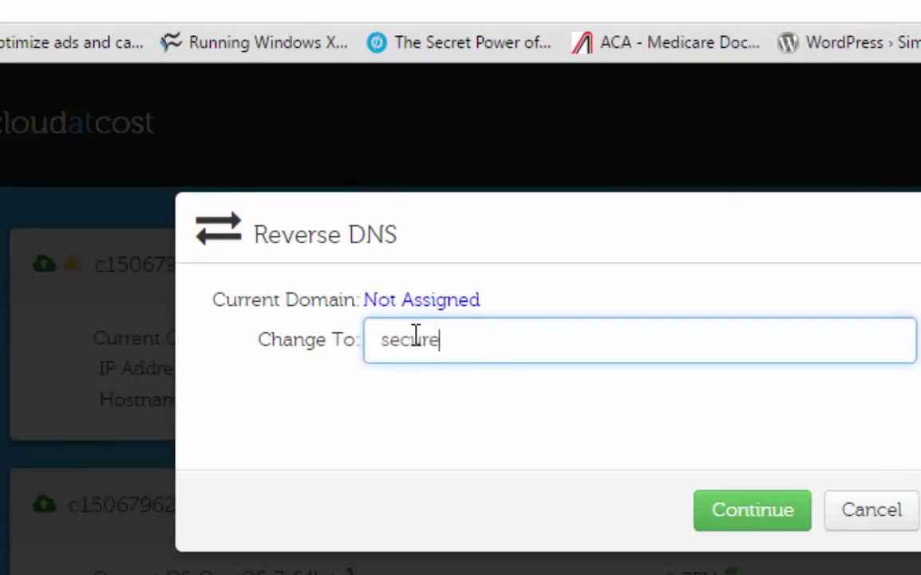
pyautogui.write('house.com')
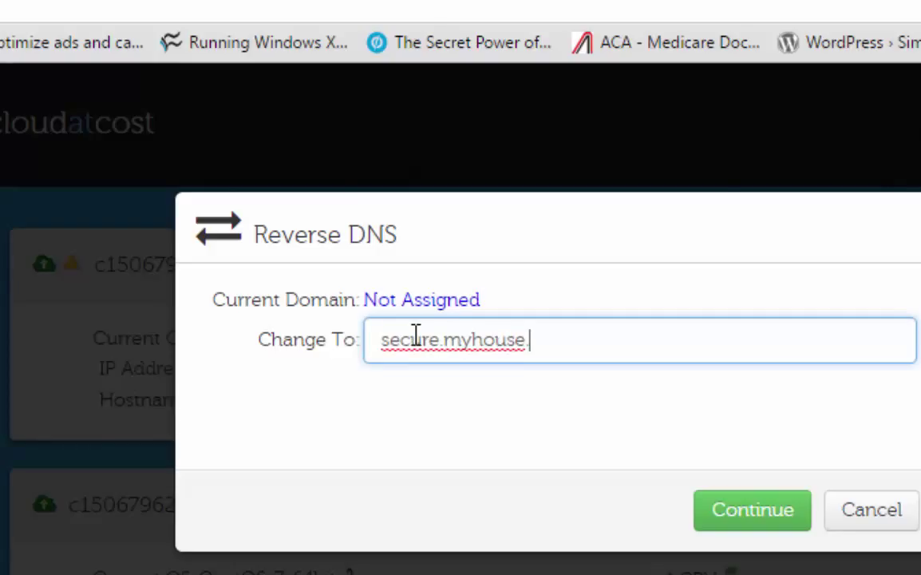
pyautogui.press('BackSpace')
pyautogui.press('BackSpace')
pyautogui.press('BackSpace')
pyautogui.click(898, 527)
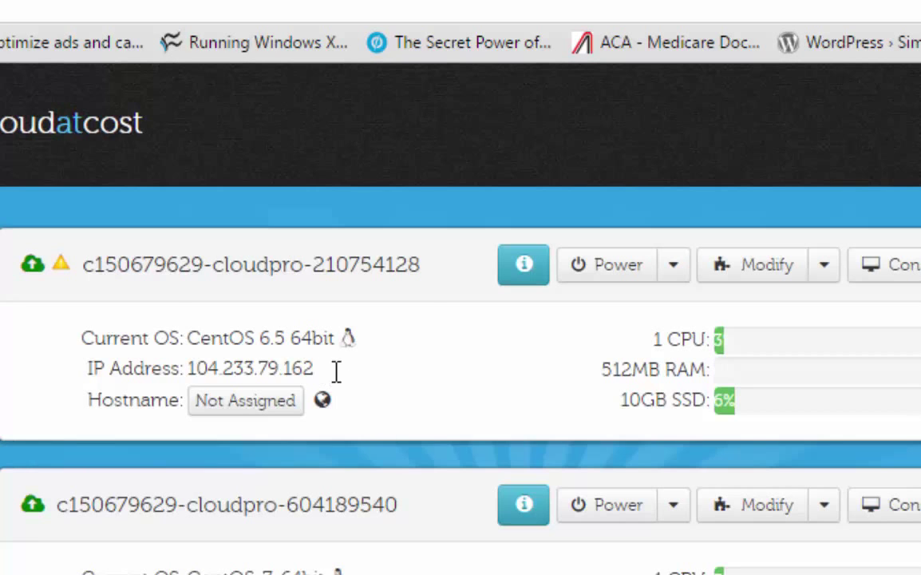
pyautogui.moveTo(320, 369); pyautogui.dragTo(189, 367)
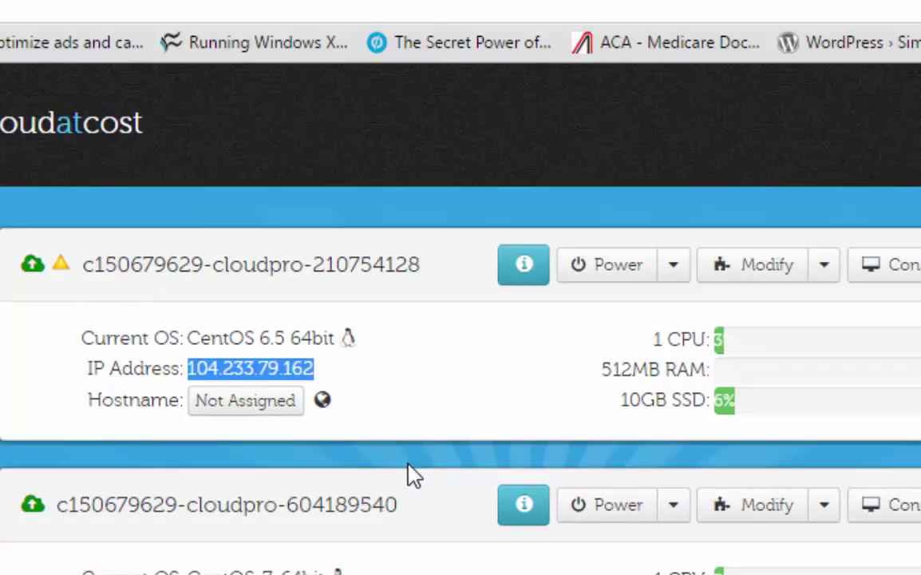
pyautogui.scroll(-3, 433, 507)
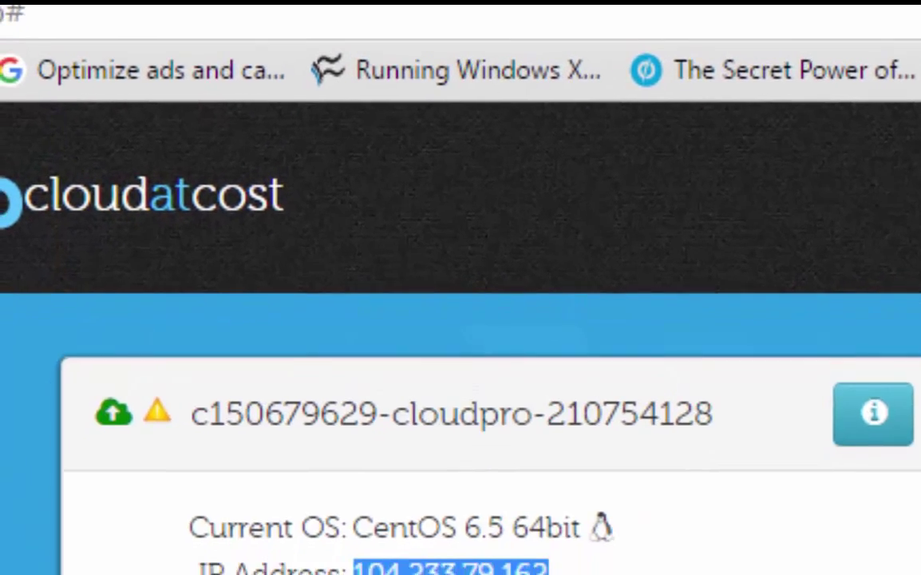
pyautogui.click(376, 428)
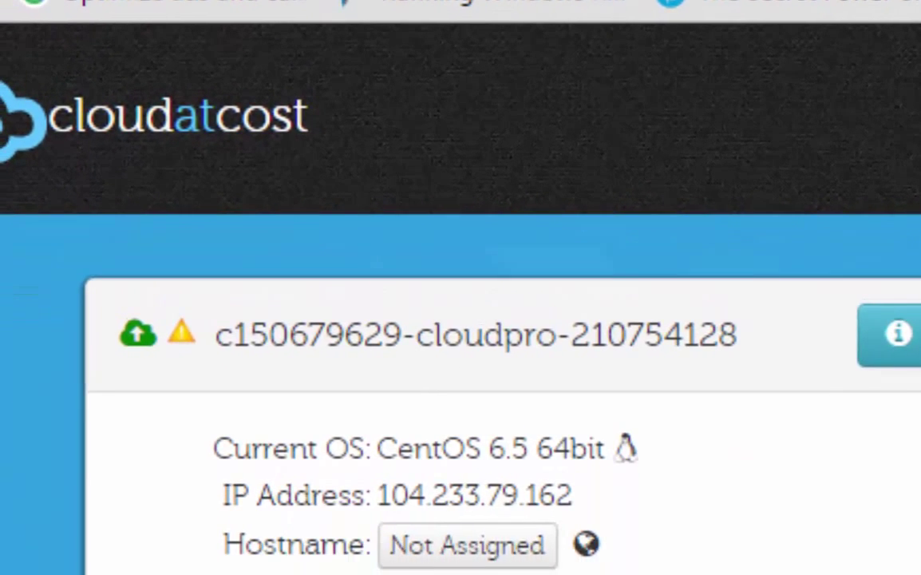